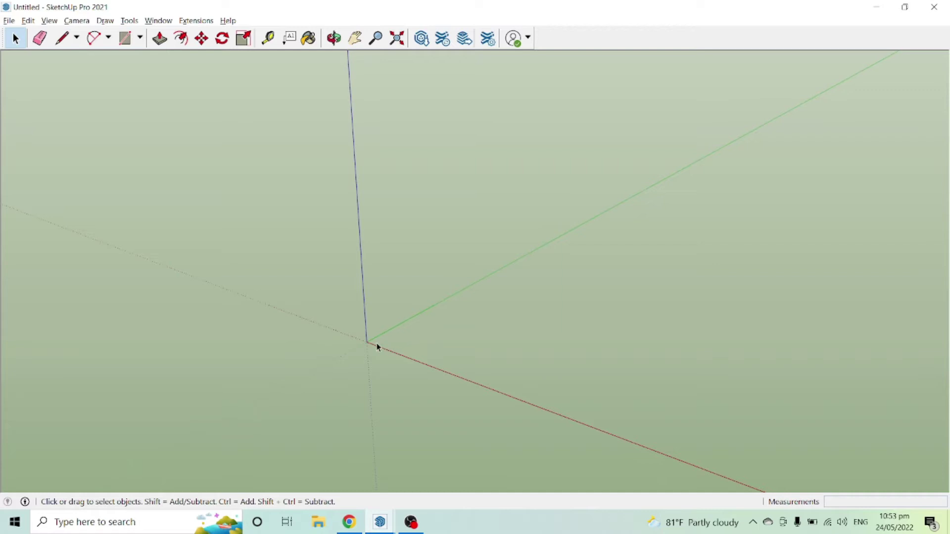
Draw a 1.5 m by 0.9 m rectangle on the ground plane starting from the origin.
key("r")
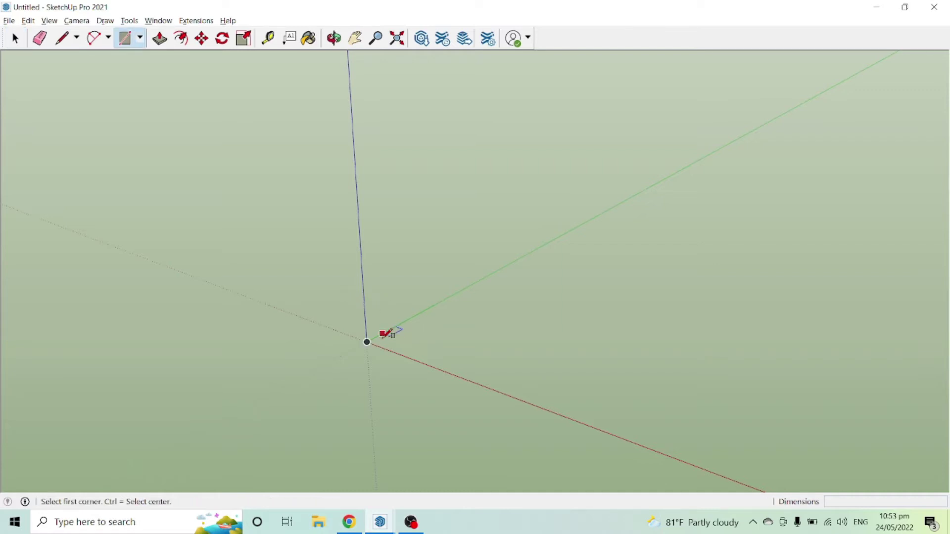
left_click(367, 342)
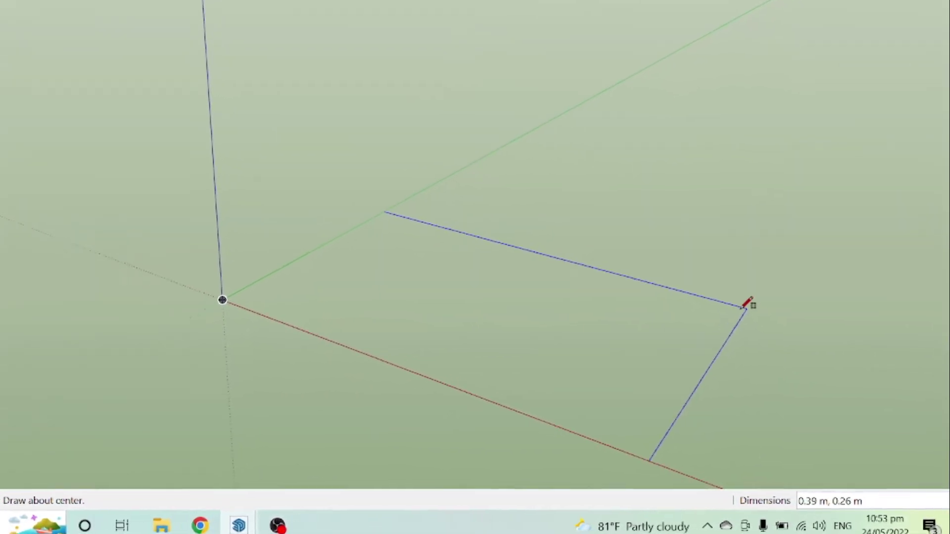
type("1.5")
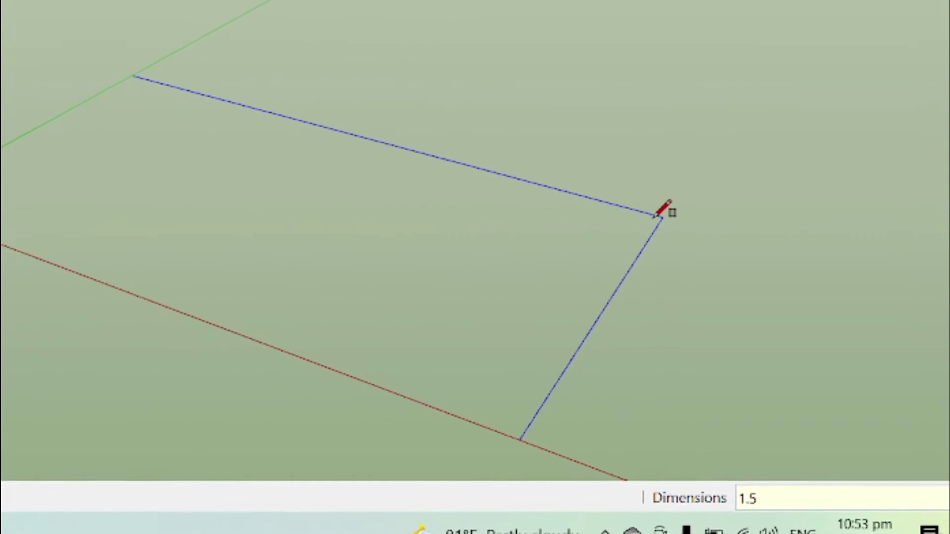
type(",")
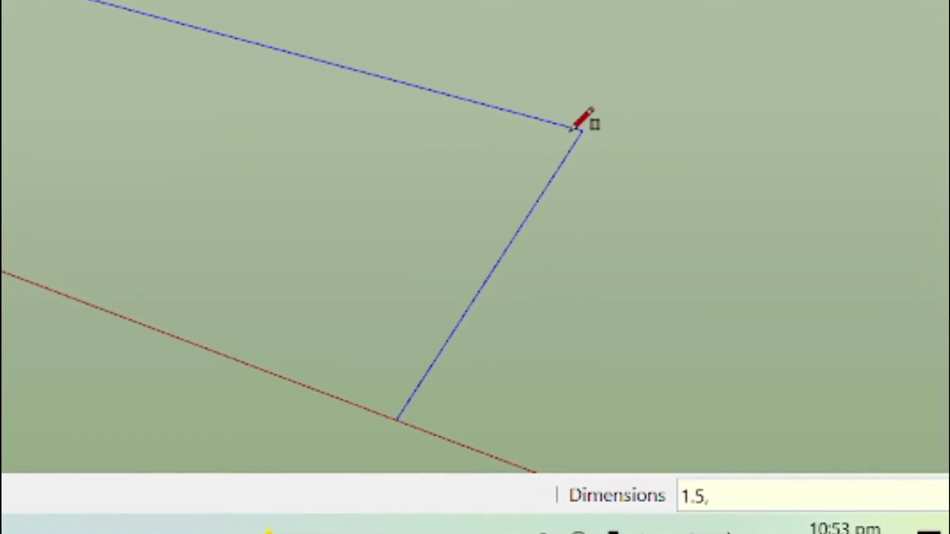
type(".9")
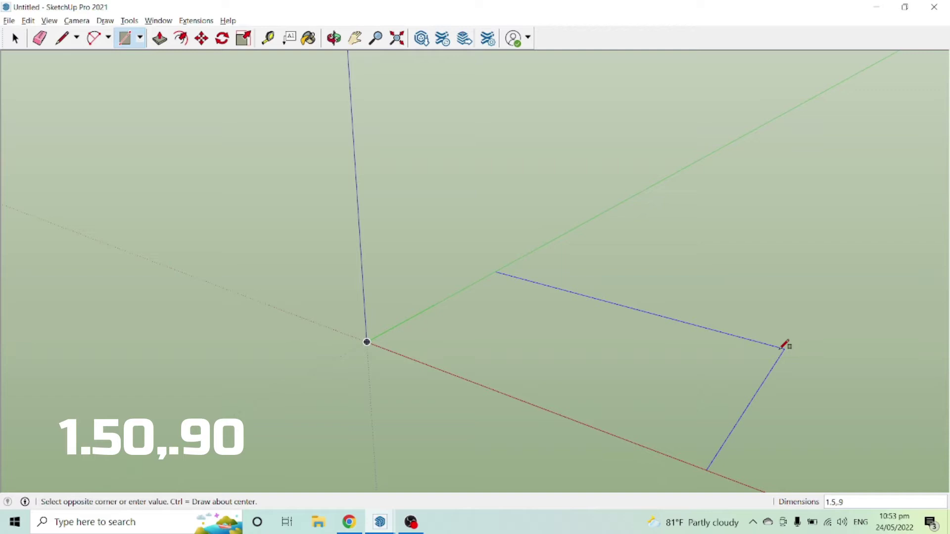
key("Return")
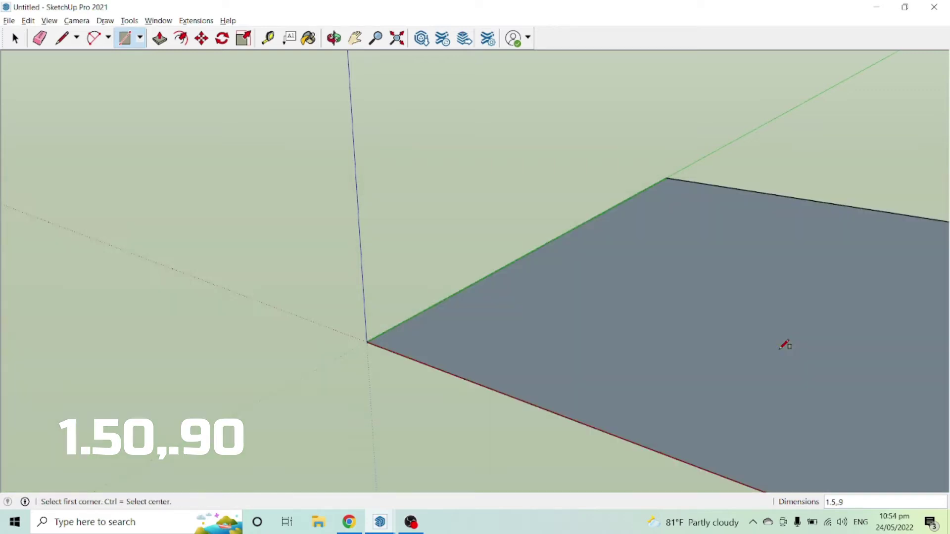
scroll(413, 286, "down", 3)
scroll(344, 312, "down", 2)
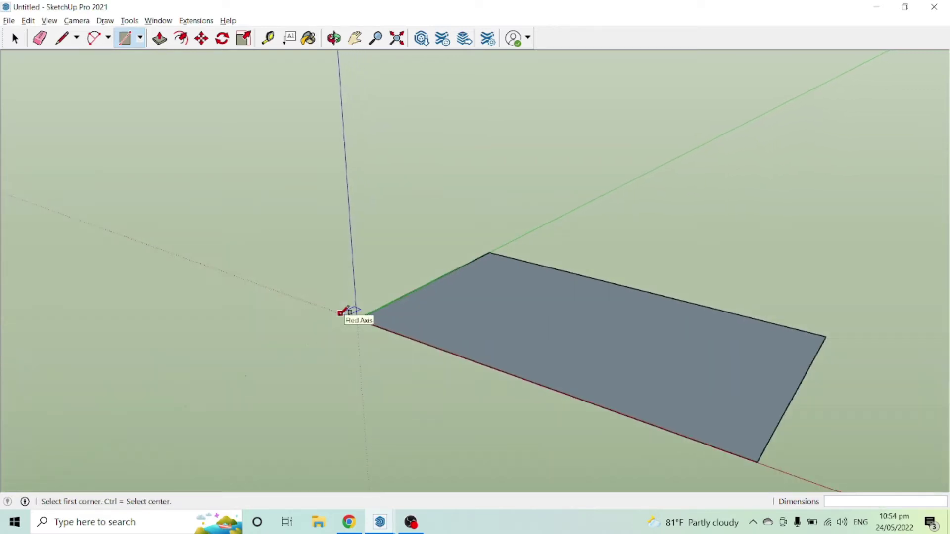
scroll(831, 370, "up", 3)
scroll(448, 282, "down", 2)
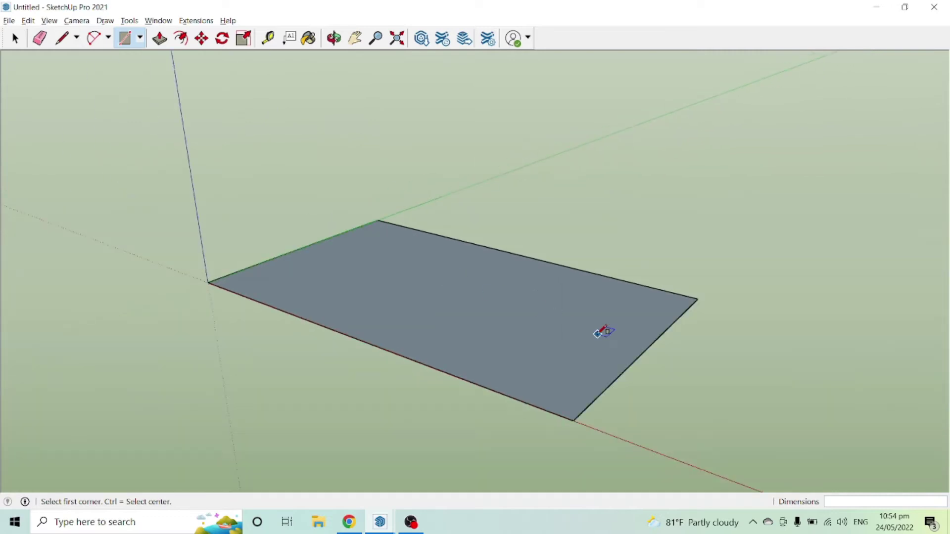
scroll(584, 329, "up", 1)
key("space")
Reverse the rectangle's face so its front side points upward, and clear the selection.
middle_click_drag(615, 267, 519, 227)
scroll(403, 193, "up", 2)
scroll(447, 202, "down", 1)
scroll(446, 201, "down", 2)
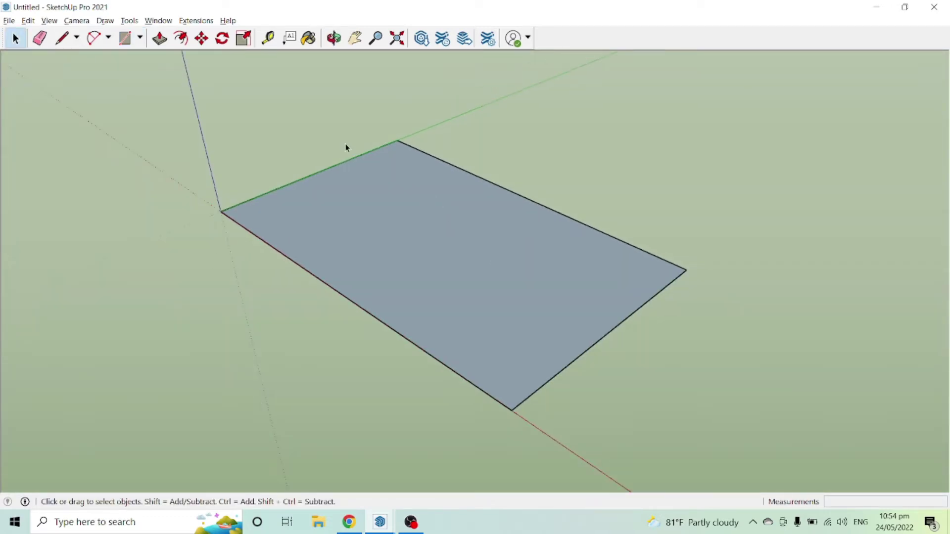
scroll(563, 227, "up", 2)
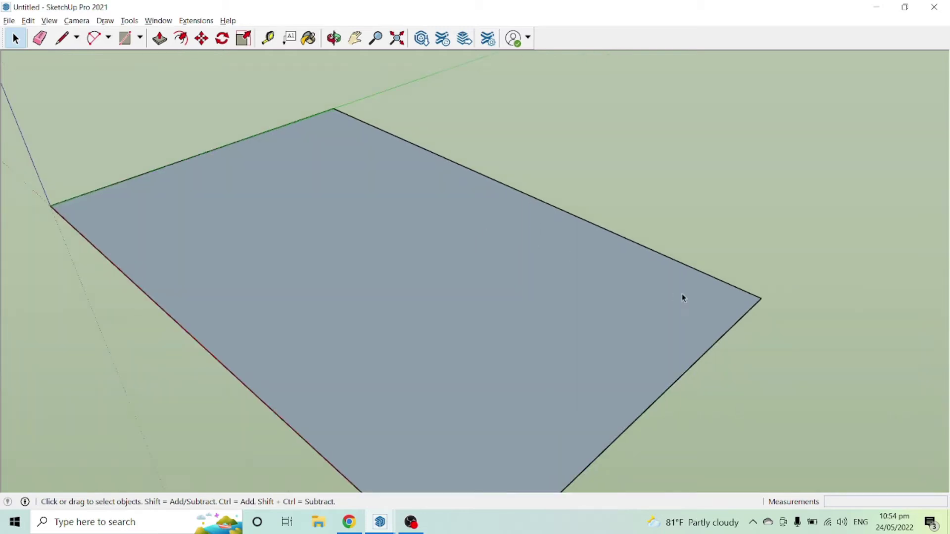
scroll(674, 295, "down", 2)
left_click(562, 286)
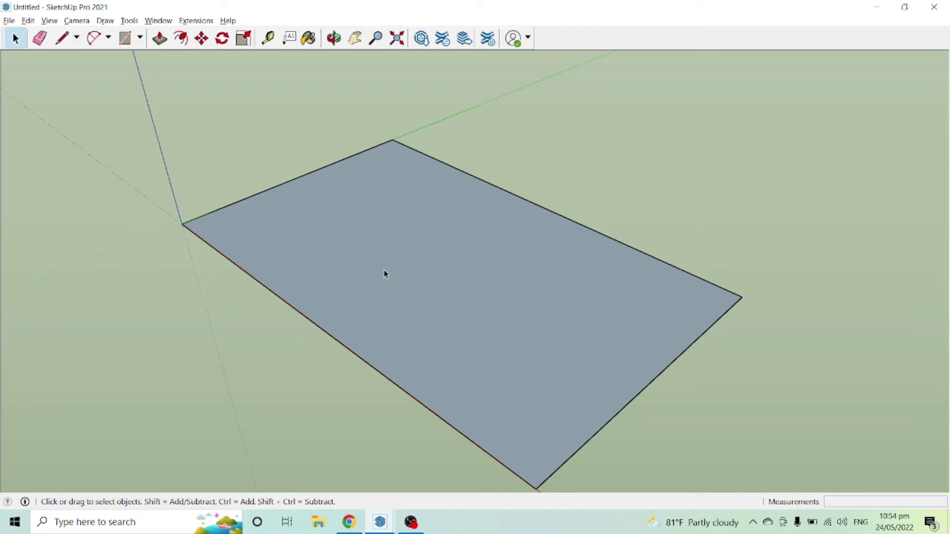
right_click(452, 255)
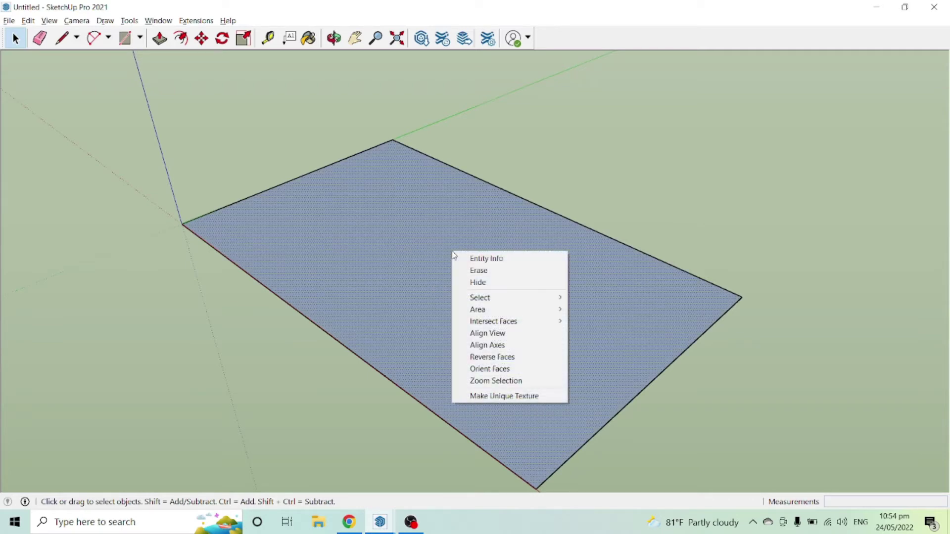
left_click(519, 357)
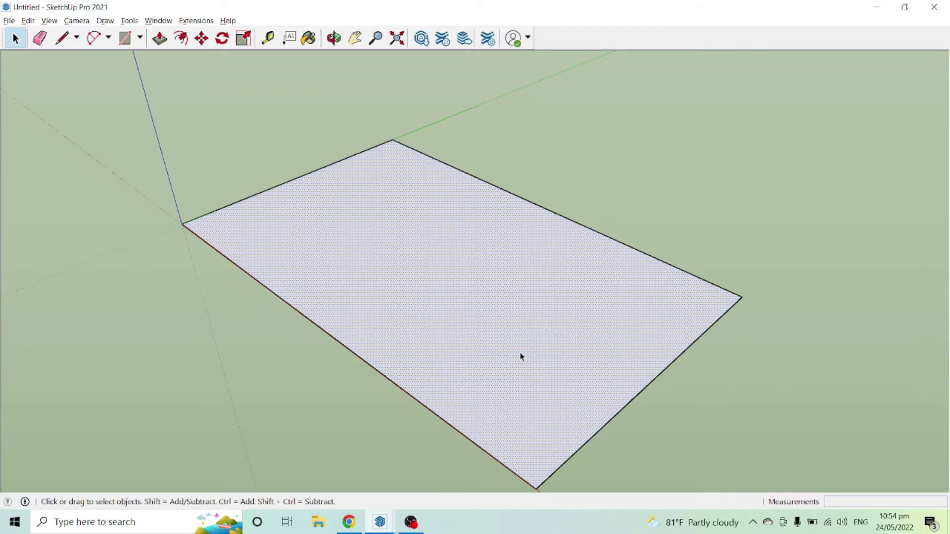
left_click(598, 188)
scroll(524, 257, "up", 2)
scroll(528, 326, "down", 3)
scroll(514, 230, "up", 2)
scroll(312, 235, "down", 2)
middle_click_drag(396, 342, 401, 312)
scroll(461, 459, "down", 1)
scroll(294, 284, "up", 3)
scroll(390, 395, "down", 2)
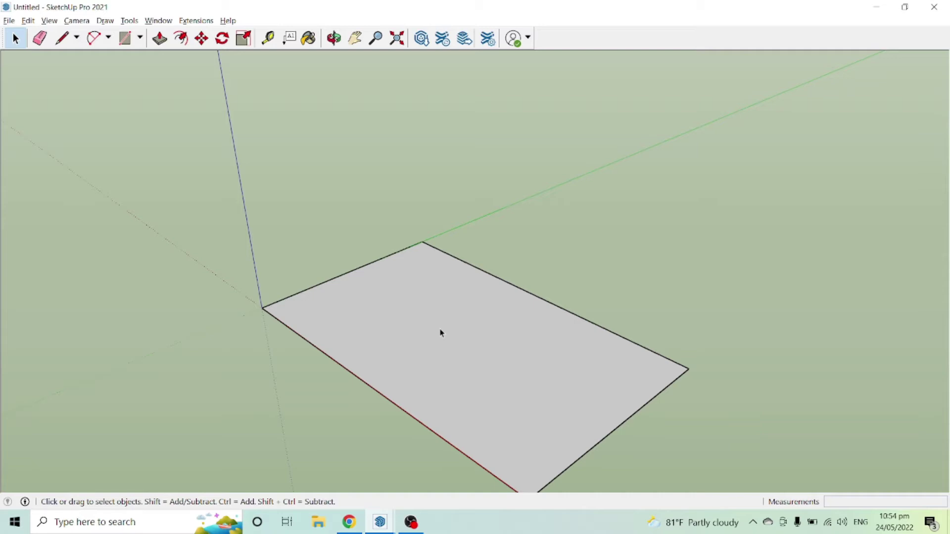
Move the rectangular face 0.9 m straight up along the blue axis from the origin corner.
left_click(327, 305)
scroll(327, 306, "down", 1)
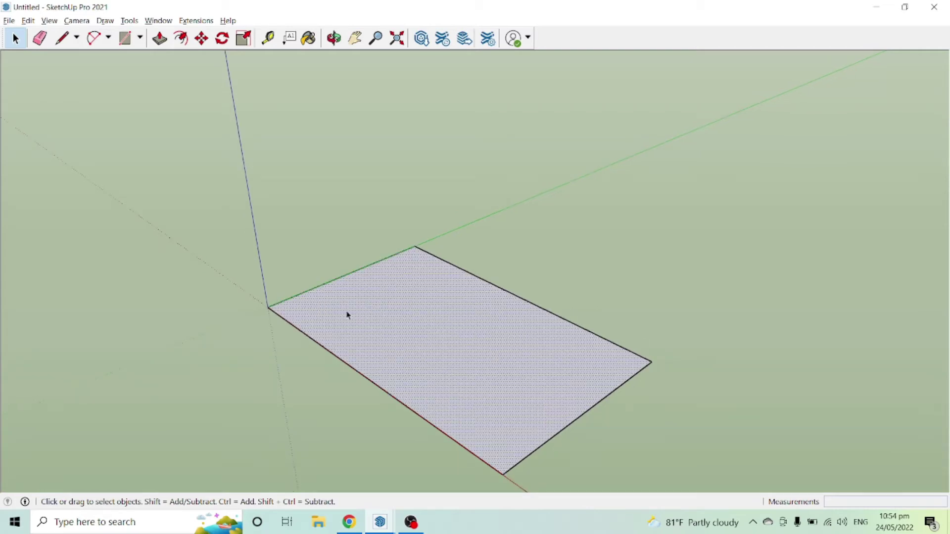
key("m")
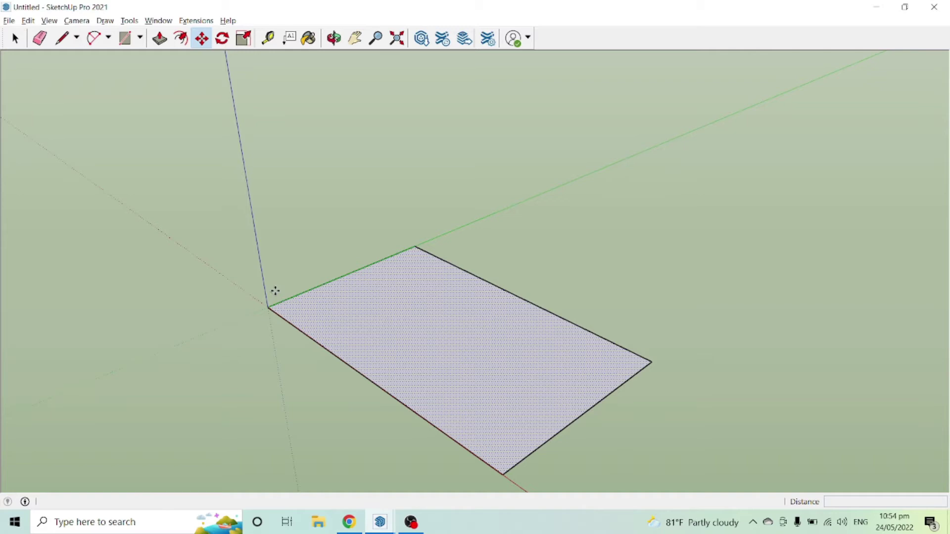
left_click(268, 307)
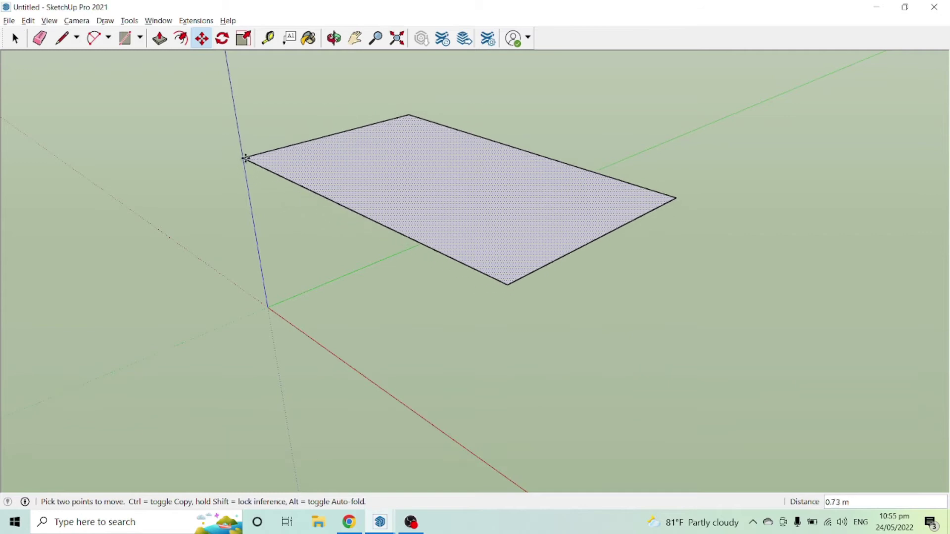
type(".0")
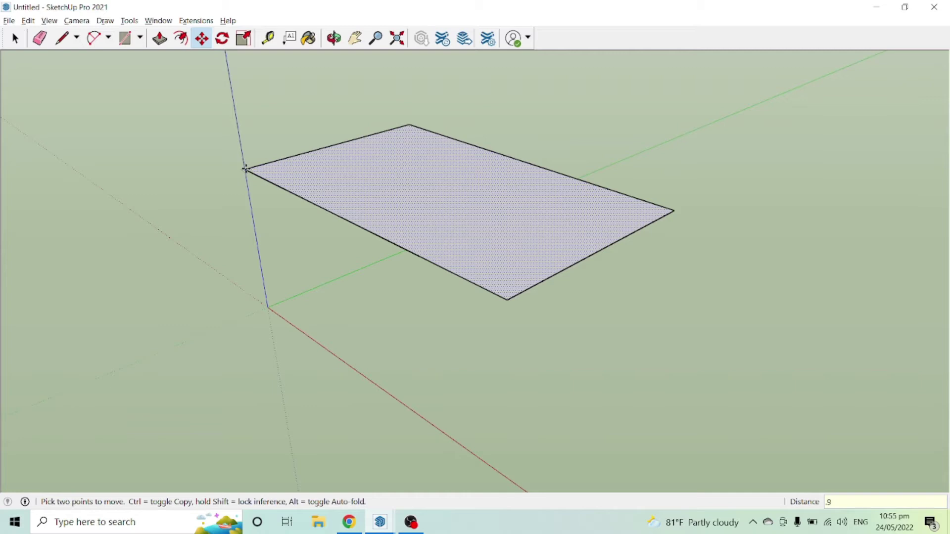
key("Return")
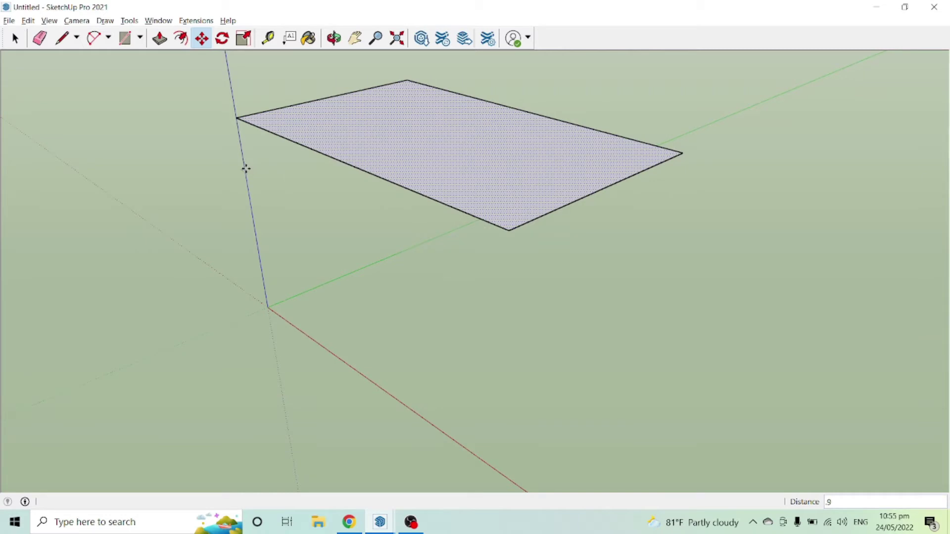
middle_click_drag(299, 322, 322, 184)
key("space")
Extrude the raised rectangle 0.05 m downward with Push/Pull to form the slab.
middle_click_drag(219, 202, 404, 188)
middle_click_drag(510, 199, 420, 212)
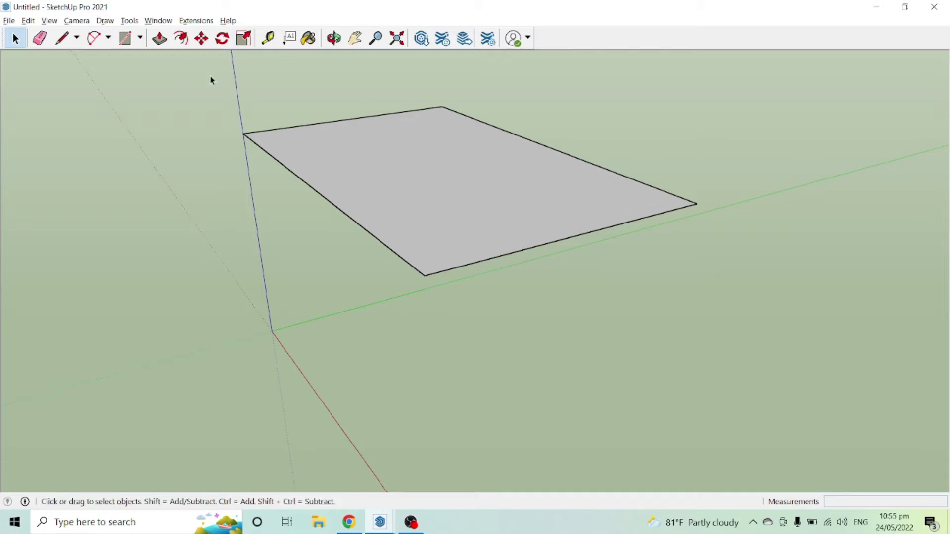
left_click(159, 38)
left_click(317, 154)
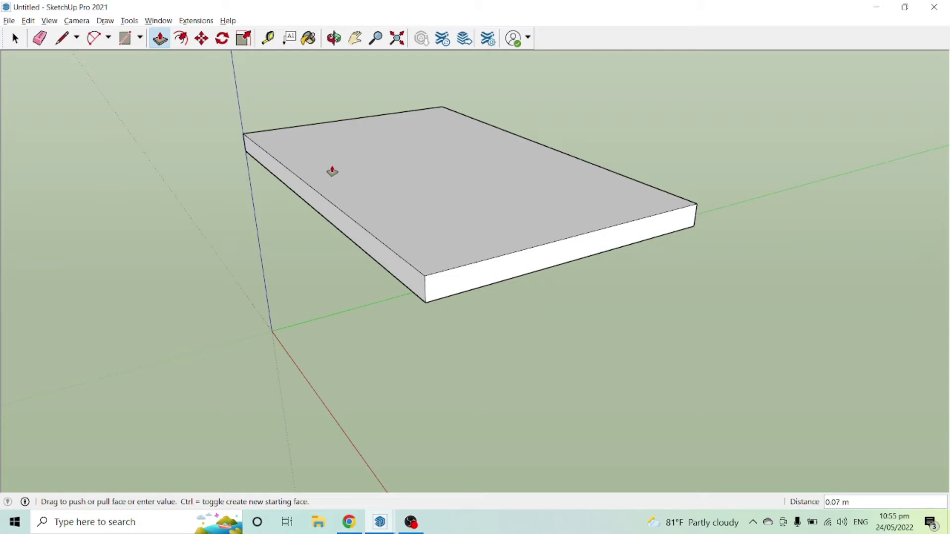
type(".05")
key("Return")
middle_click_drag(307, 191, 384, 189)
key("space")
Offset the outline of the slab's underside inward by 0.045 m.
scroll(509, 216, "up", 1)
scroll(391, 227, "down", 2)
middle_click_drag(377, 271, 349, 223)
middle_click_drag(216, 229, 257, 211)
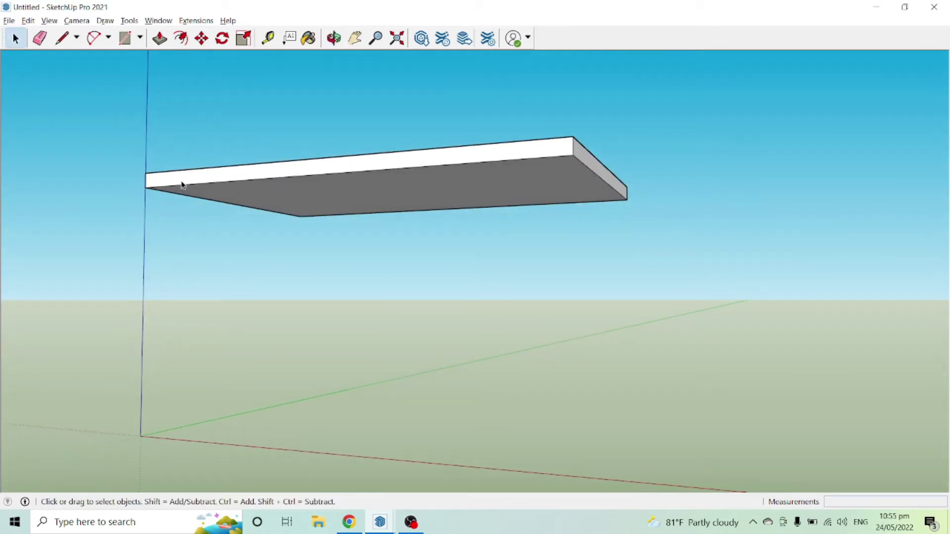
middle_click_drag(562, 157, 556, 181)
middle_click_drag(531, 239, 543, 126)
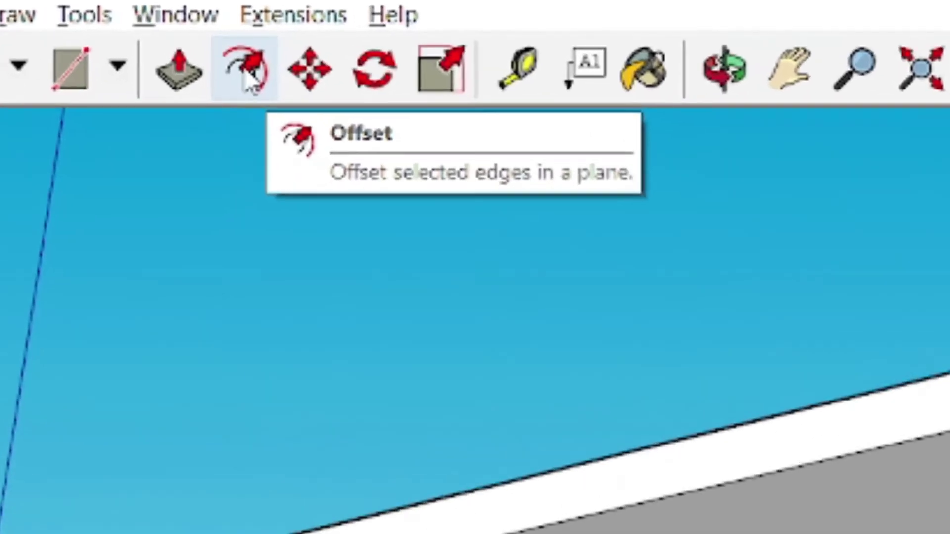
key("f")
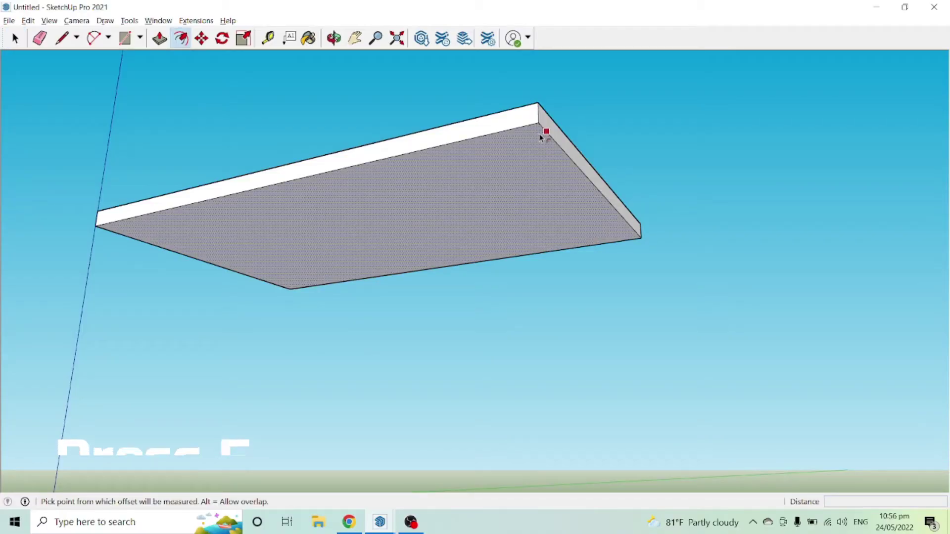
left_click(542, 138)
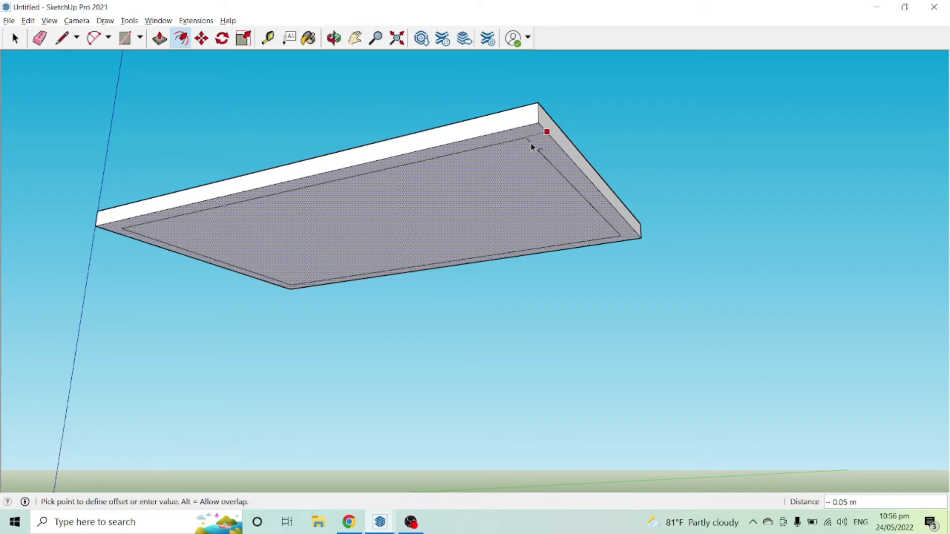
type(".045")
key("Return")
middle_click_drag(535, 147, 430, 146)
key("space")
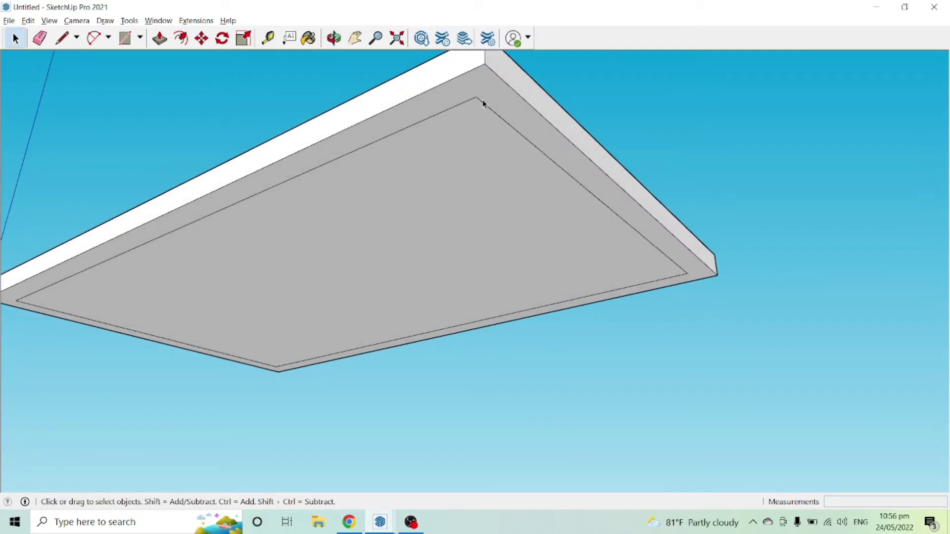
Draw a 0.05 m by 0.05 m square on the underside, starting from a corner of the inner offset outline.
key("r")
left_click(476, 96)
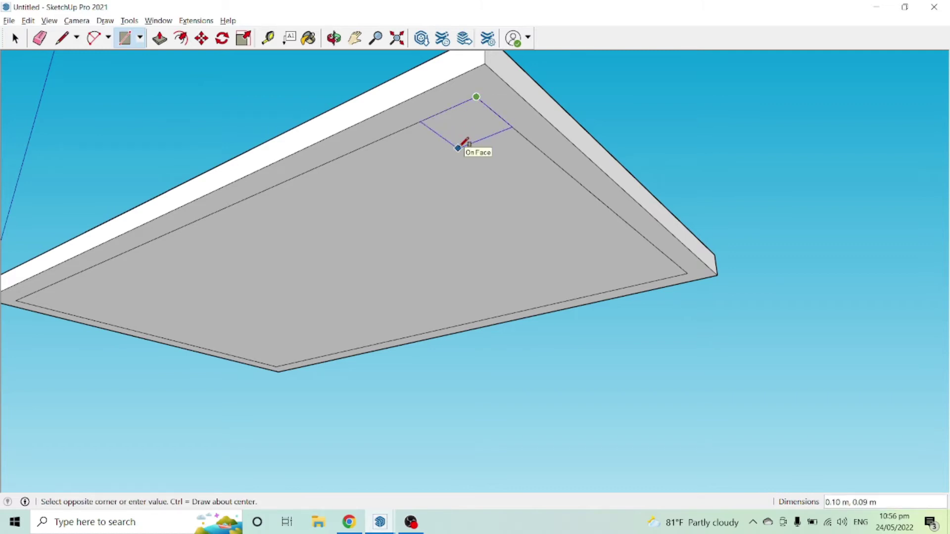
type(".05,.05")
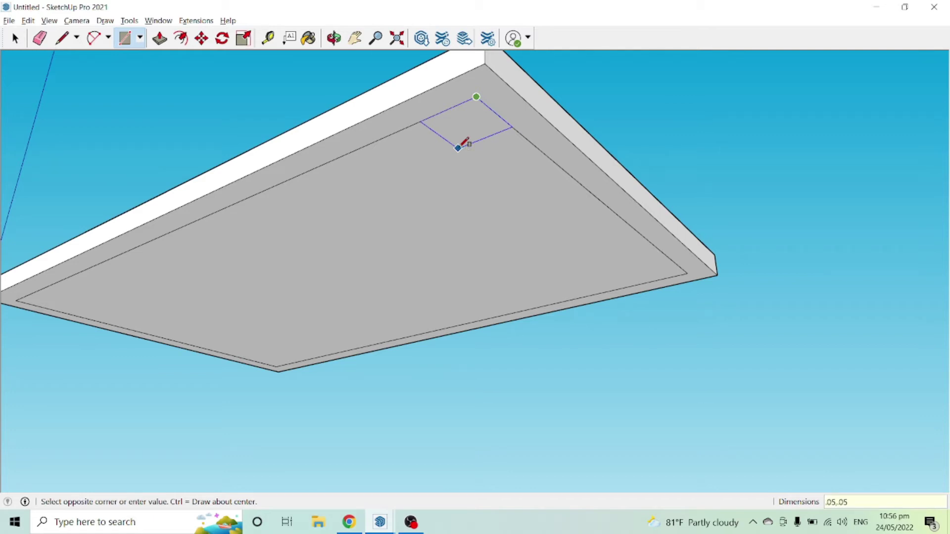
key("Return")
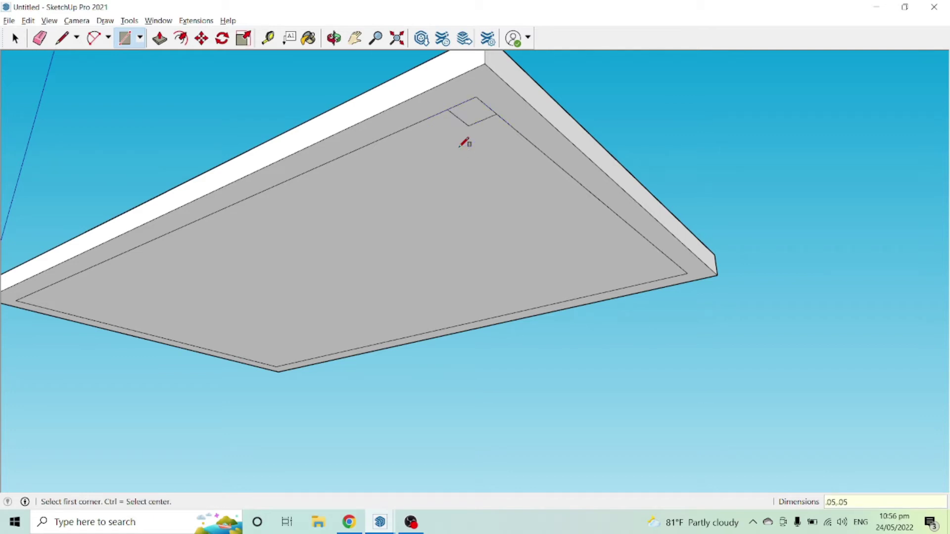
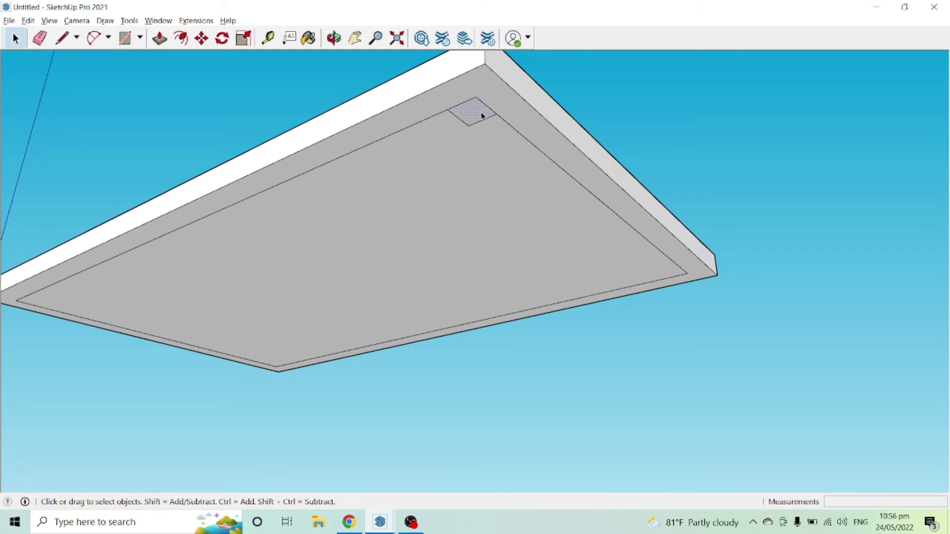
Copy the 0.05 m square along the red axis to the adjacent corner of the underside's inner outline.
scroll(482, 116, "down", 2)
scroll(94, 252, "up", 3)
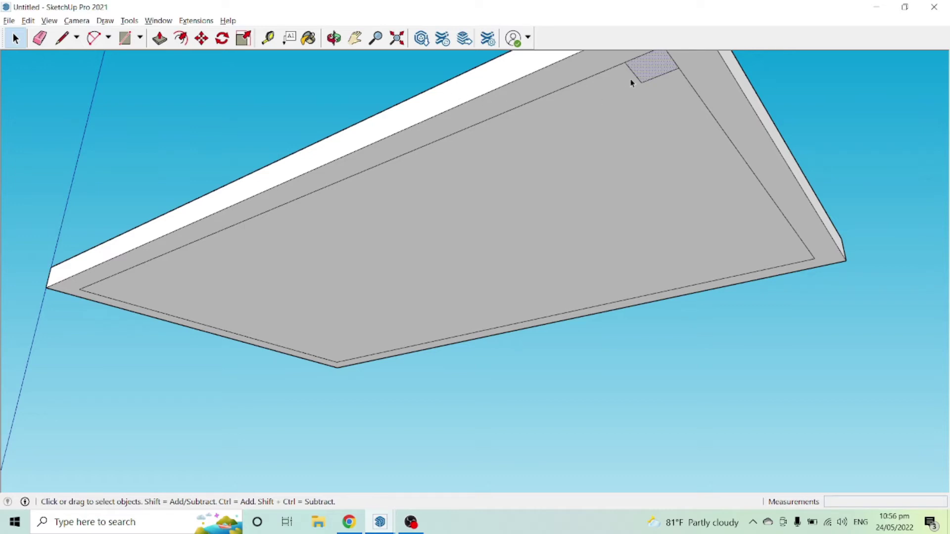
key("m")
left_click(624, 63)
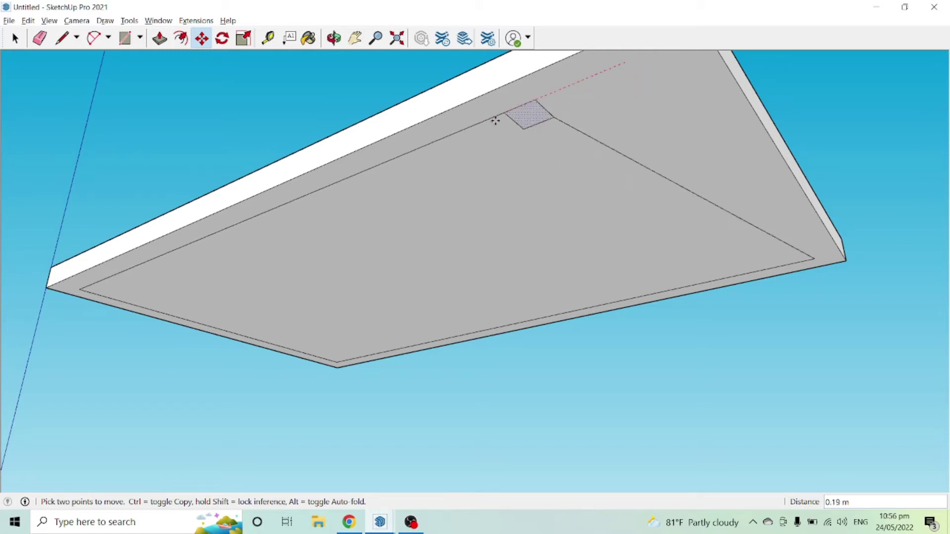
key("ctrl")
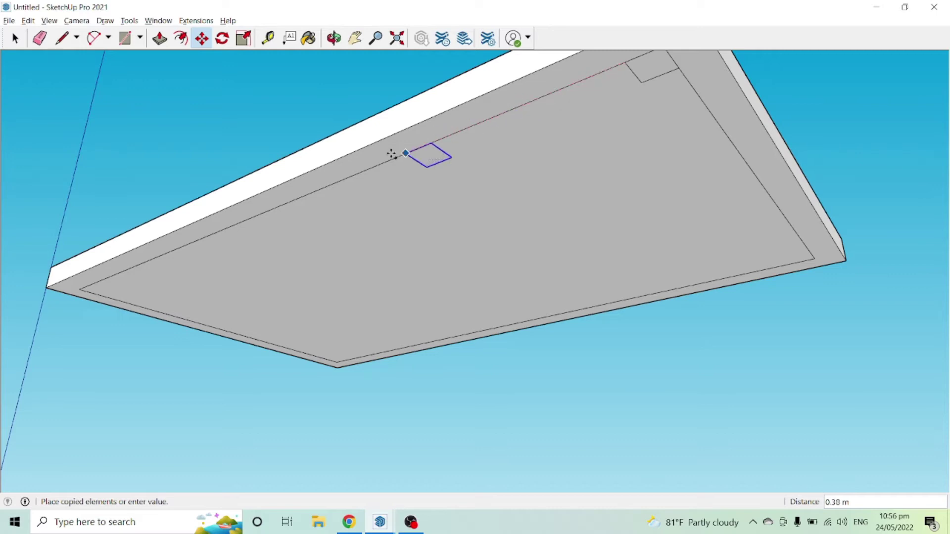
left_click(81, 292)
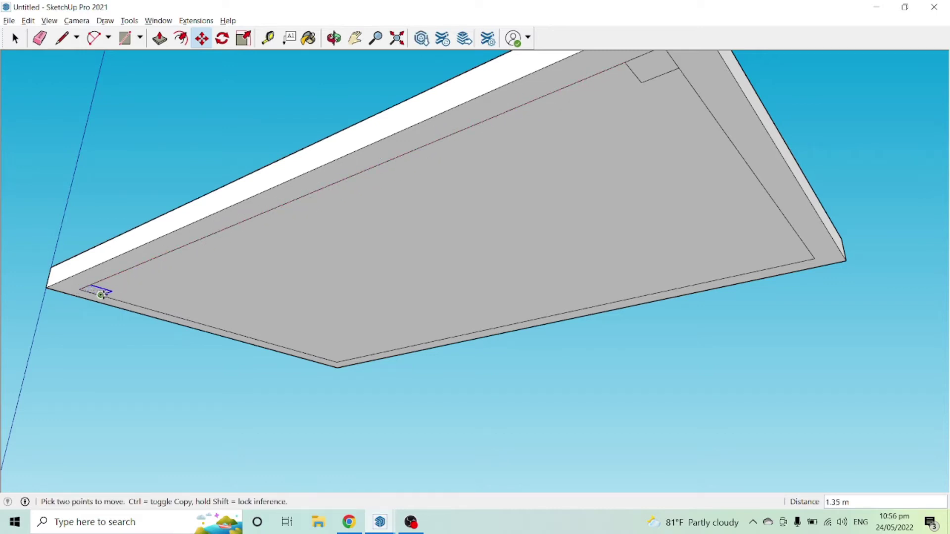
Copy the square onward to the two remaining corners of the underside's inner outline.
left_click(102, 295)
left_click(103, 294)
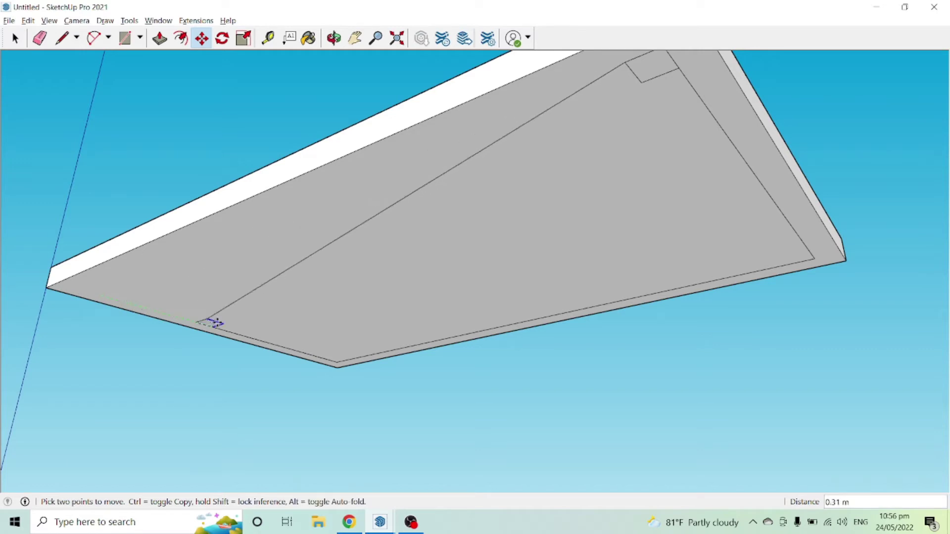
key("ctrl")
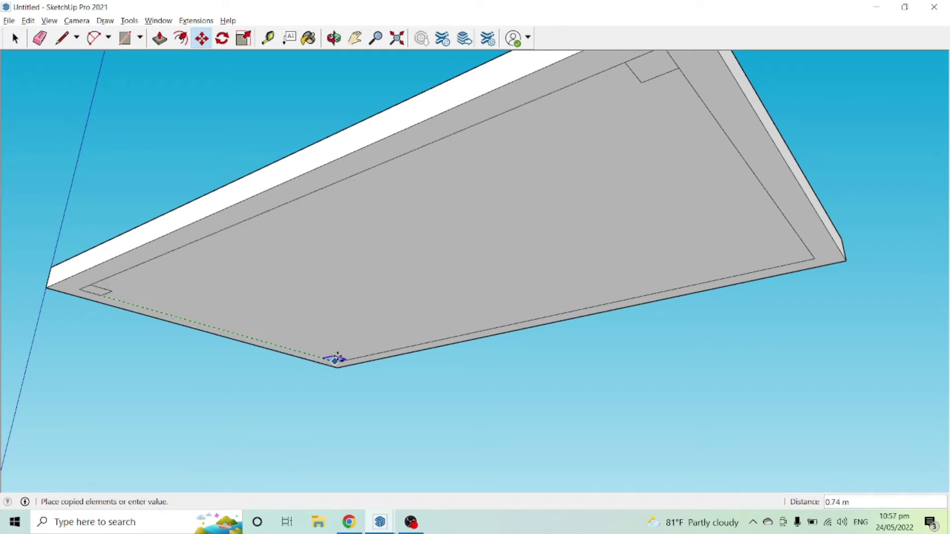
left_click(338, 362)
left_click(339, 362)
key("ctrl")
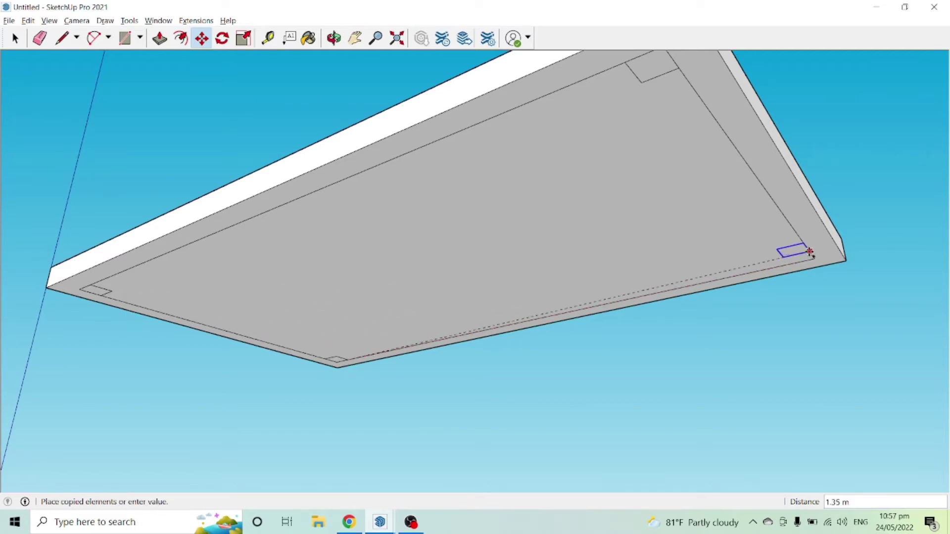
left_click(815, 258)
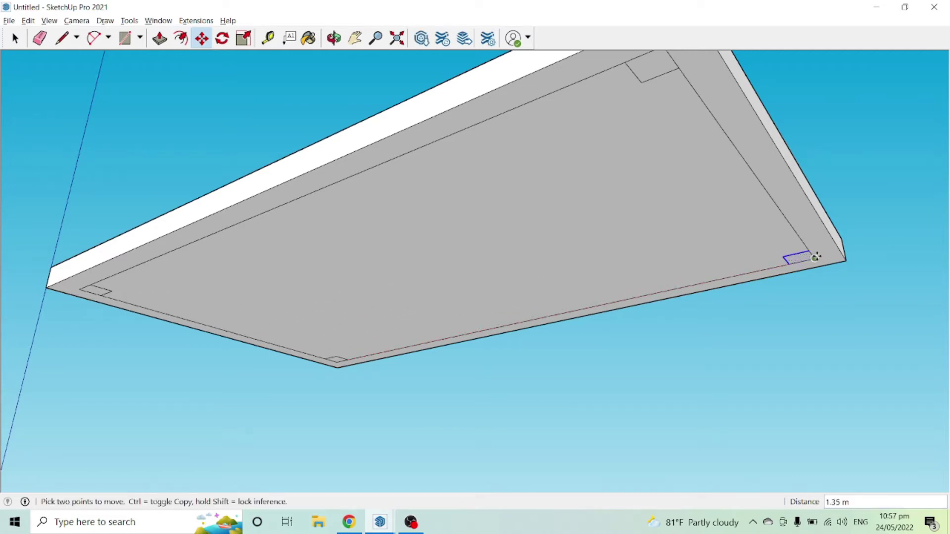
key("space")
Extrude one corner square 0.85 m down to the level of the origin with Push/Pull to form a leg.
middle_click_drag(672, 311, 784, 69)
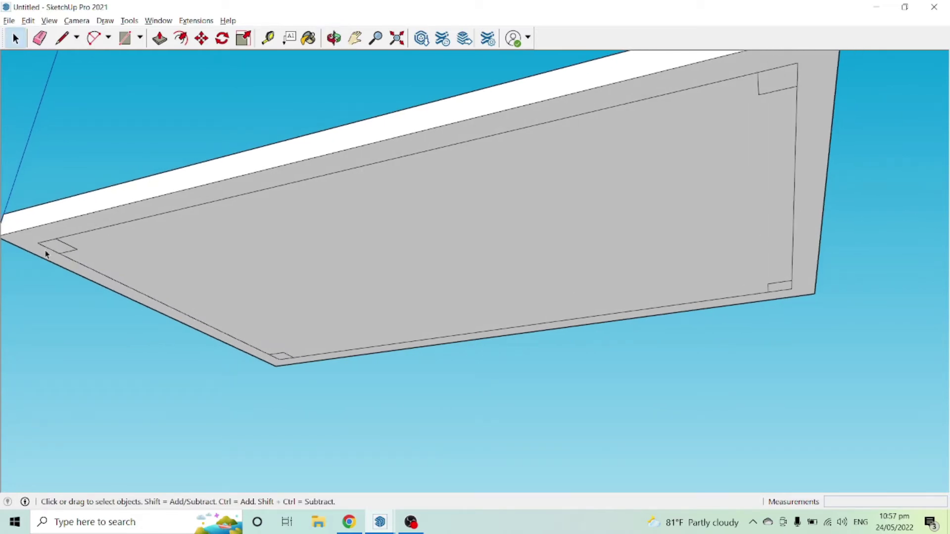
middle_click_drag(730, 292, 659, 279)
key("p")
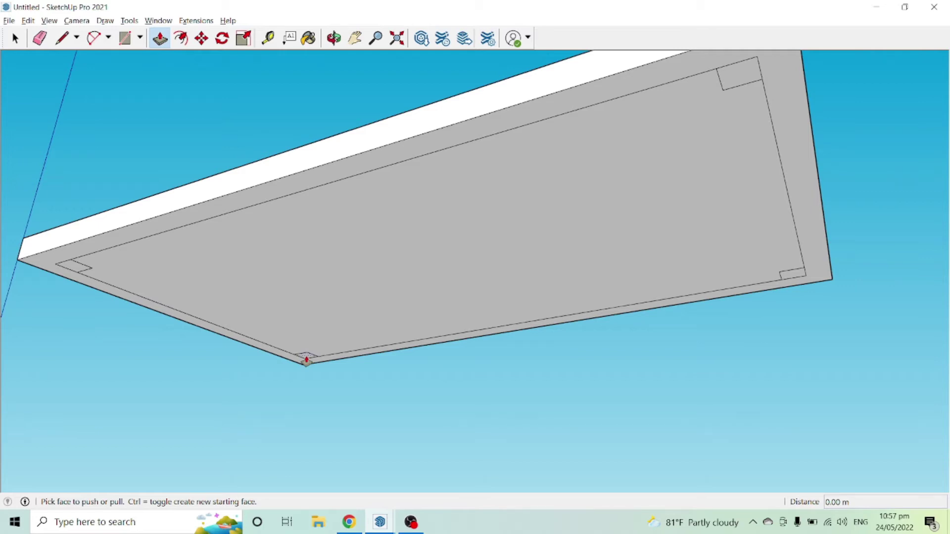
left_click(307, 360)
middle_click_drag(312, 377, 282, 420)
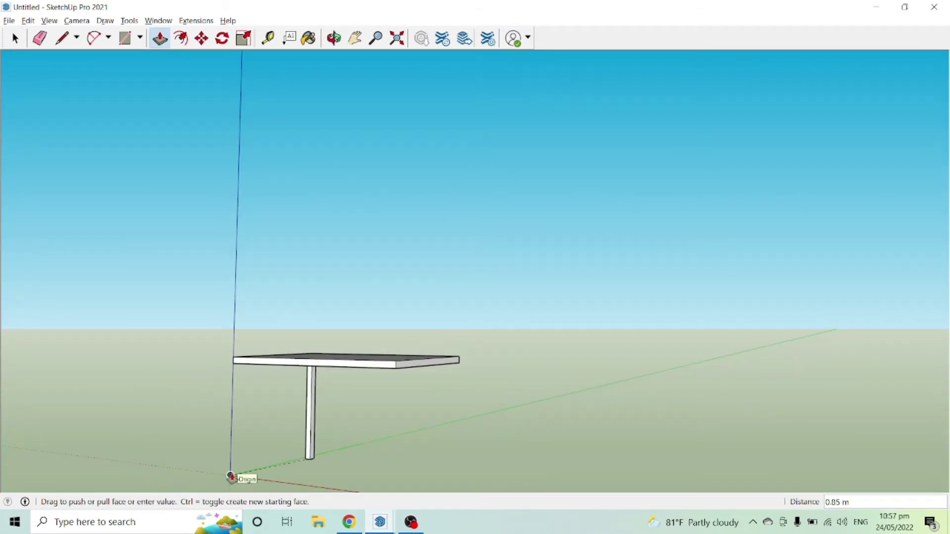
left_click(230, 476)
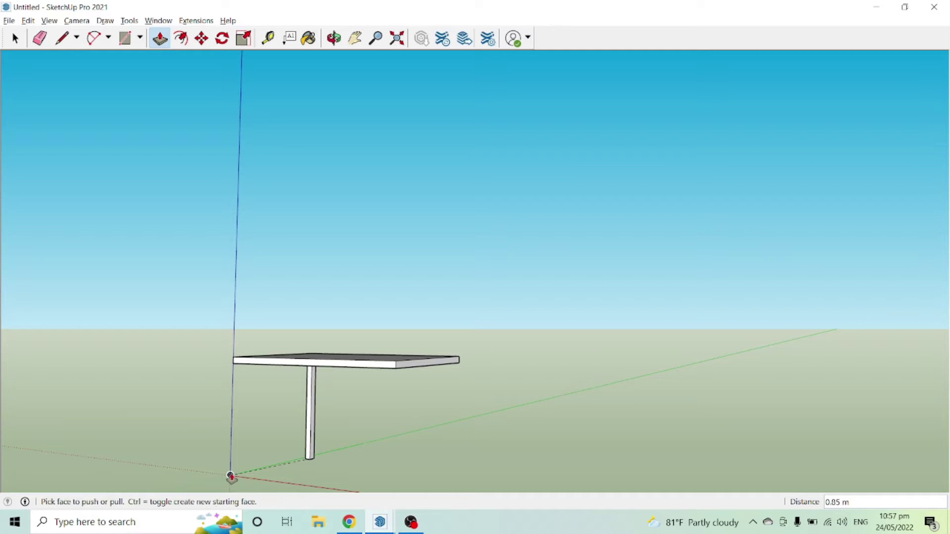
Repeat the 0.85 m extrusion on the other three corner squares to form the remaining legs.
scroll(350, 421, "up", 2)
scroll(420, 367, "up", 2)
middle_click_drag(420, 367, 426, 190)
scroll(487, 298, "up", 3)
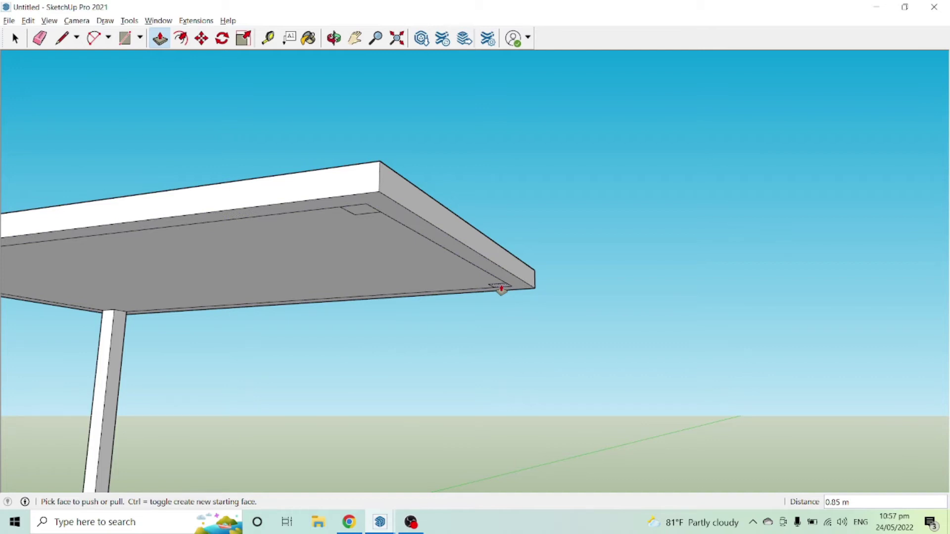
scroll(501, 290, "up", 3)
scroll(504, 288, "down", 1)
scroll(504, 288, "up", 1)
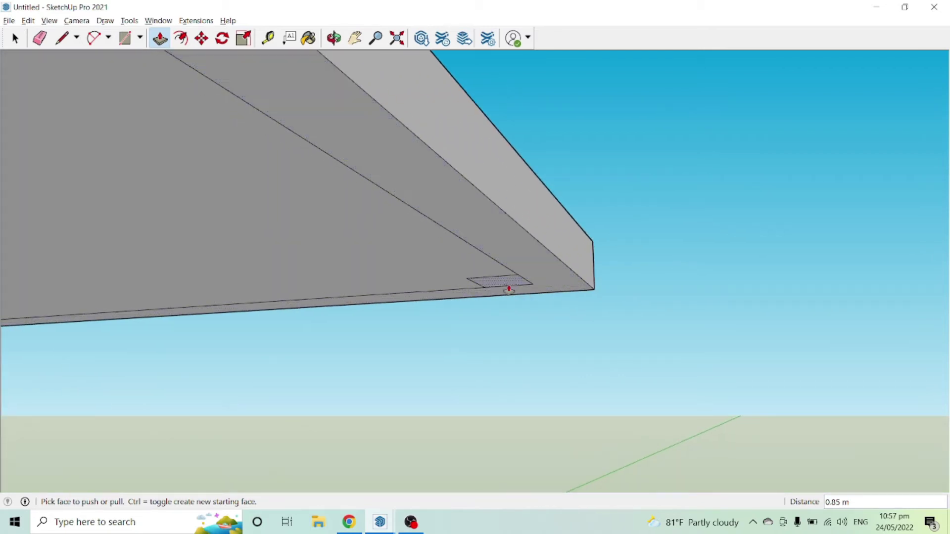
scroll(511, 282, "down", 5)
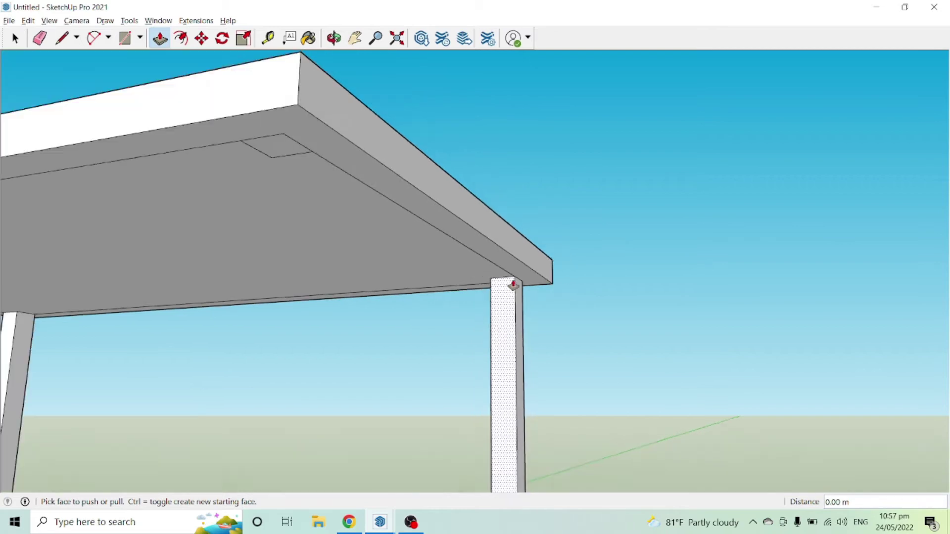
scroll(632, 259, "down", 4)
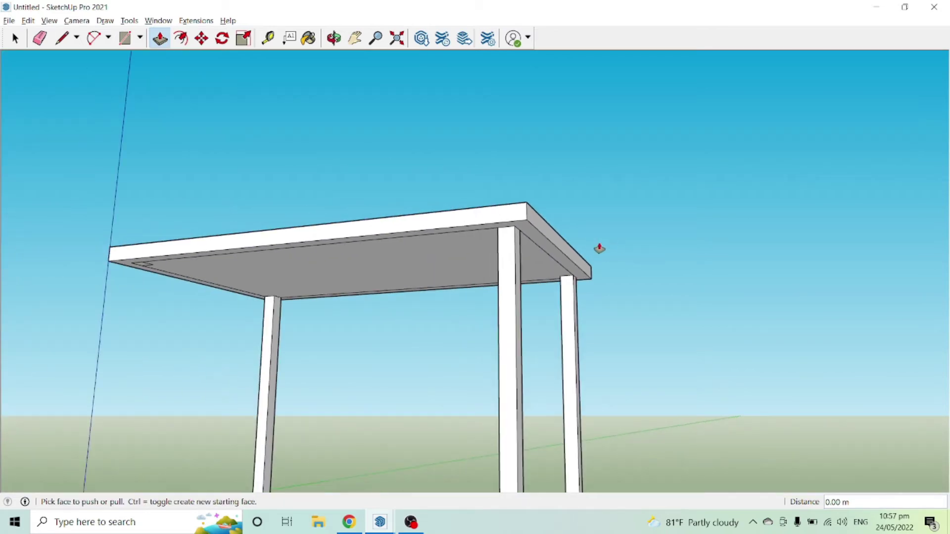
scroll(116, 278, "up", 4)
scroll(154, 260, "up", 1)
double_click(153, 260)
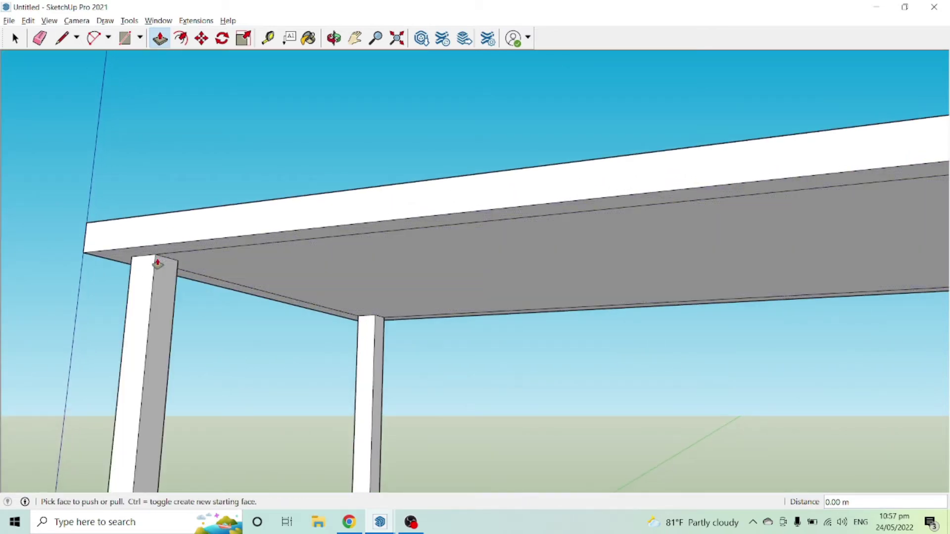
Draw a 0.1 m line down the leg's edge from its top corner beneath the tabletop.
middle_click_drag(165, 166, 198, 267)
scroll(150, 257, "down", 3)
middle_click_drag(410, 282, 434, 395)
scroll(479, 419, "up", 2)
middle_click_drag(479, 420, 237, 240)
left_click(236, 240)
scroll(242, 244, "up", 4)
middle_click_drag(311, 264, 299, 235)
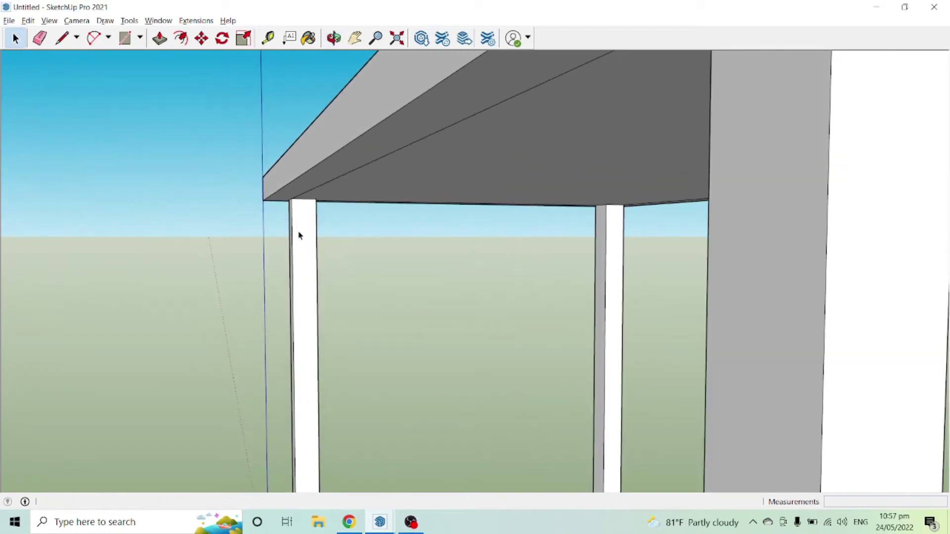
scroll(299, 236, "up", 2)
key("l")
left_click(293, 186)
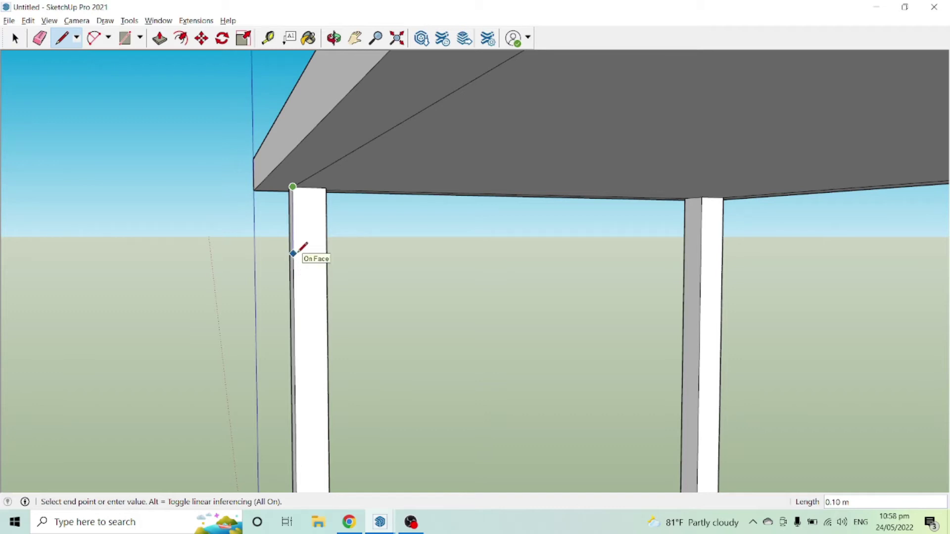
key("Return")
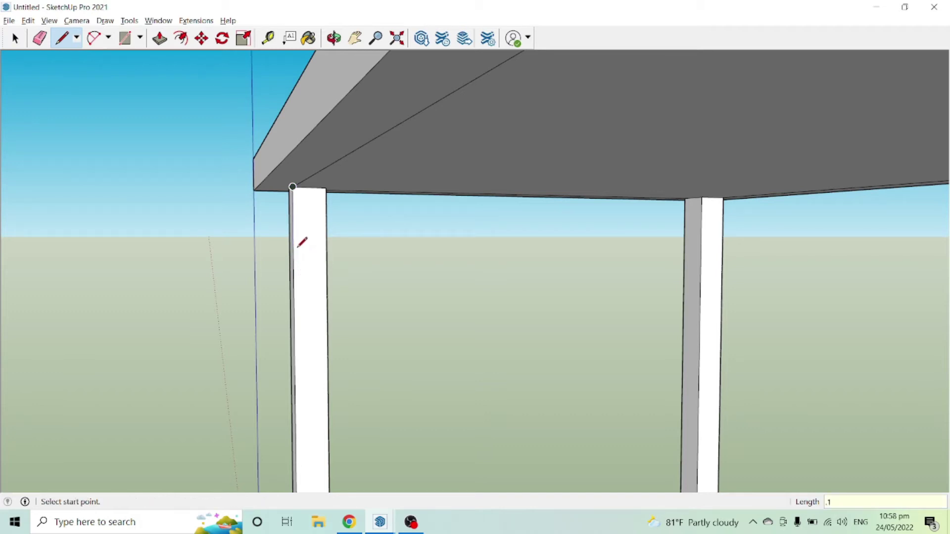
Draw a 0.05 m by 0.05 m square on the leg's inner face, starting from the 0.1 m line's lower end.
key("r")
left_click(293, 253)
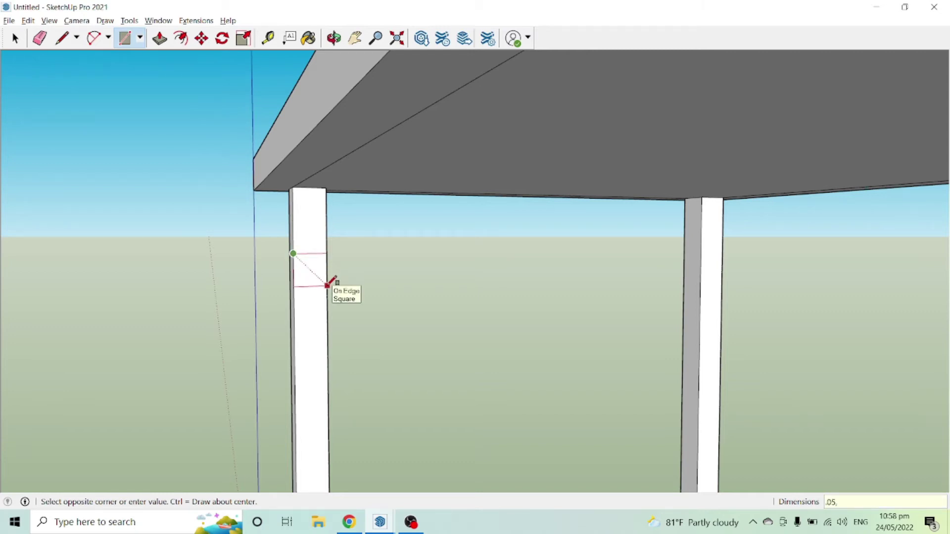
left_click(328, 286)
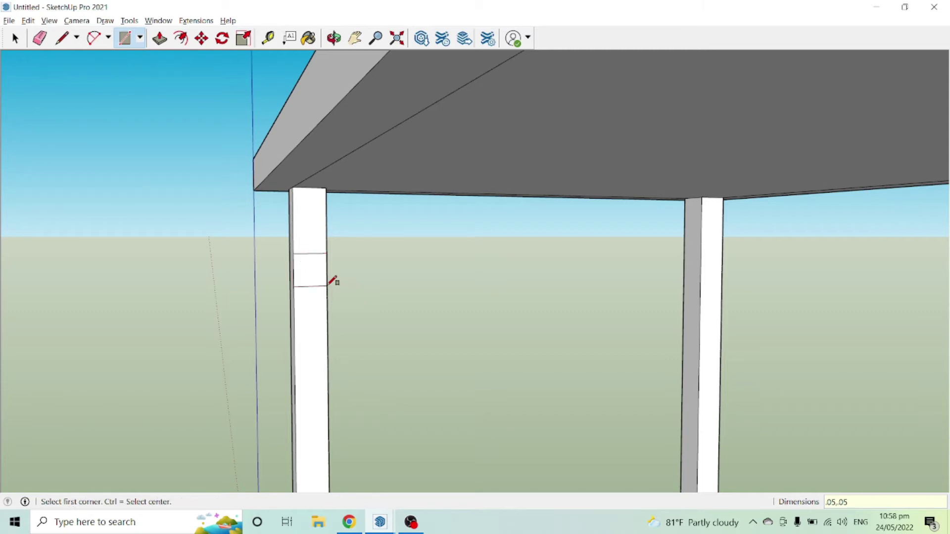
Extrude the square 1.30 m to the opposite leg with Push/Pull to form a long rail.
key("p")
middle_click_drag(318, 271, 307, 276)
left_click(308, 275)
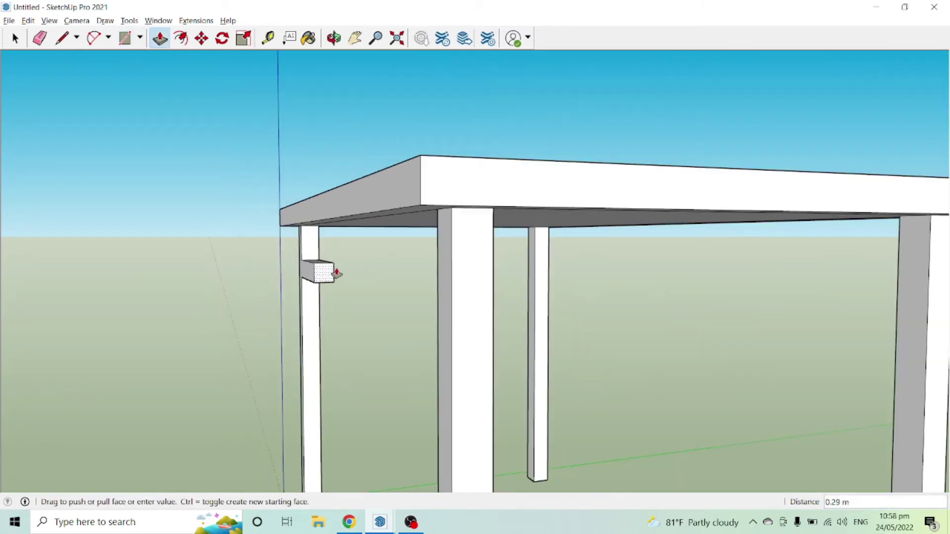
left_click(437, 236)
Draw two lines across the adjoining leg's face, continuing the long rail's upper and lower edges.
middle_click_drag(437, 236, 159, 359)
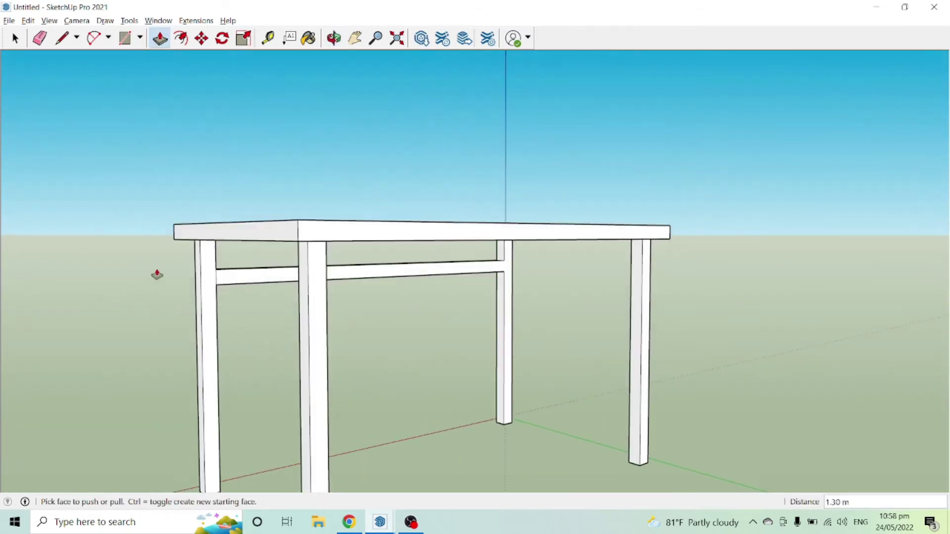
scroll(229, 280, "up", 2)
middle_click_drag(229, 280, 227, 295)
scroll(233, 286, "up", 3)
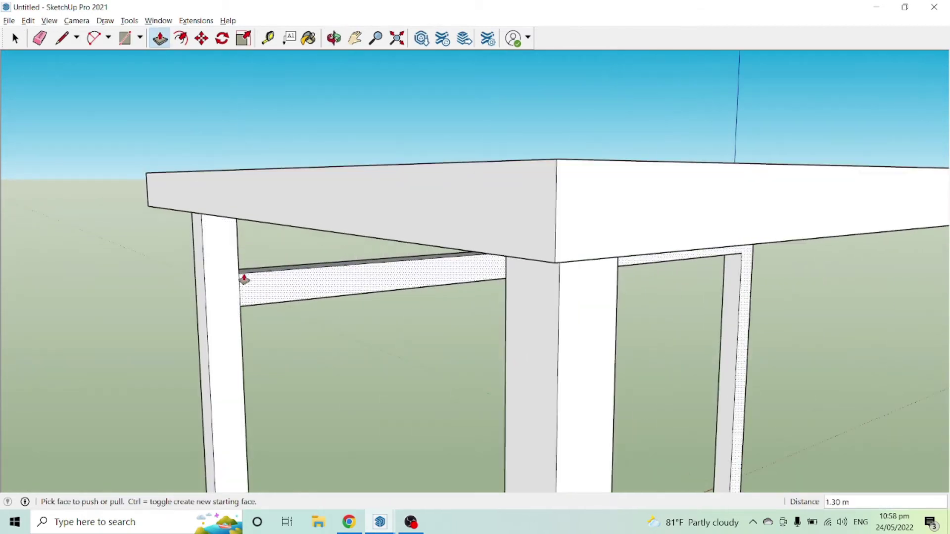
key("l")
left_click(239, 273)
left_click(205, 275)
left_click(240, 306)
left_click(207, 309)
Extrude the marked area of the leg across to the next leg to form a short-side rail.
scroll(219, 297, "down", 1)
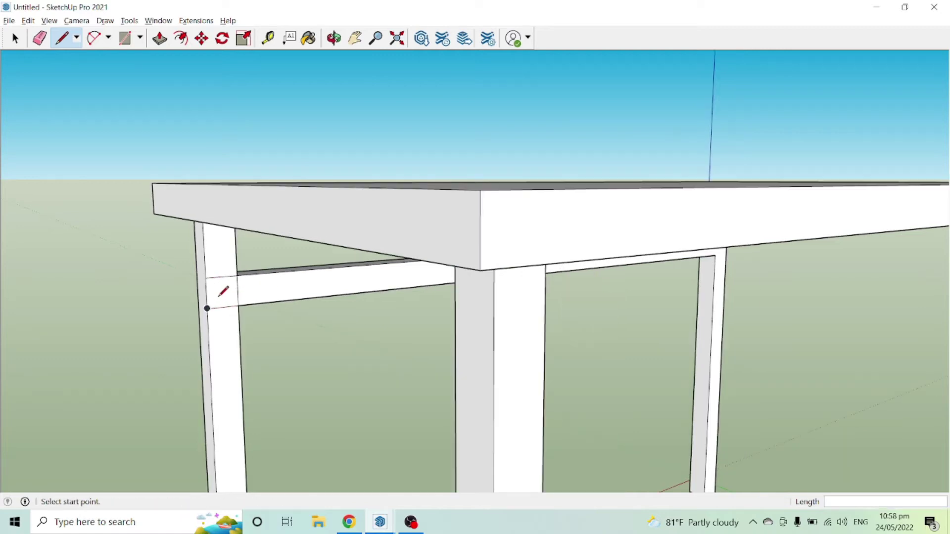
key("p")
left_click(221, 294)
left_click(457, 322)
Draw two lines across the next leg's face, continuing the short-side rail's upper and lower edges.
middle_click_drag(474, 349, 314, 335)
key("l")
left_click(302, 295)
left_click(283, 297)
left_click(302, 315)
left_click(284, 316)
Extrude the marked area 1.30 m to the opposite leg to form the second long rail.
key("p")
scroll(300, 306, "down", 1)
left_click(297, 309)
left_click(556, 363)
Mark the rail's edges across the last leg's face and extrude that area to form the second short-side rail.
middle_click_drag(415, 335, 646, 318)
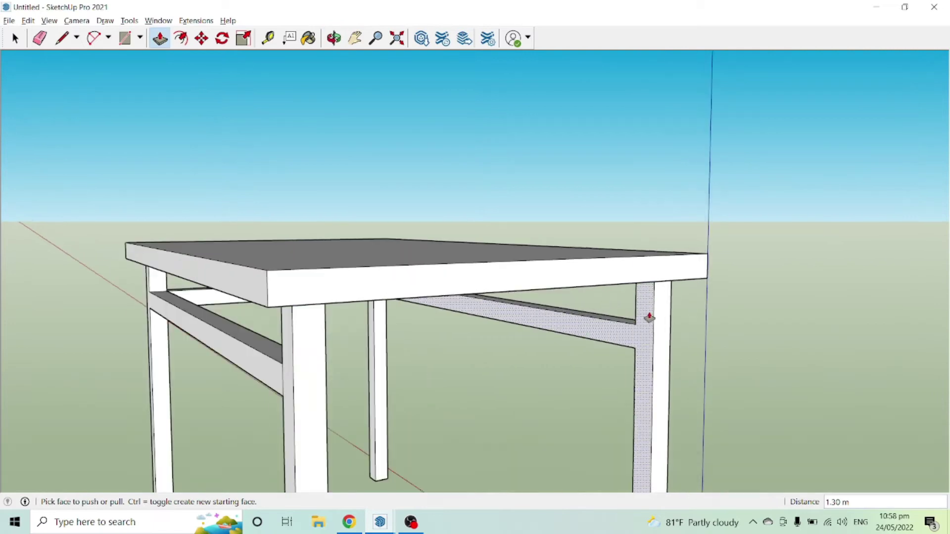
scroll(647, 318, "up", 4)
key("l")
scroll(646, 318, "down", 3)
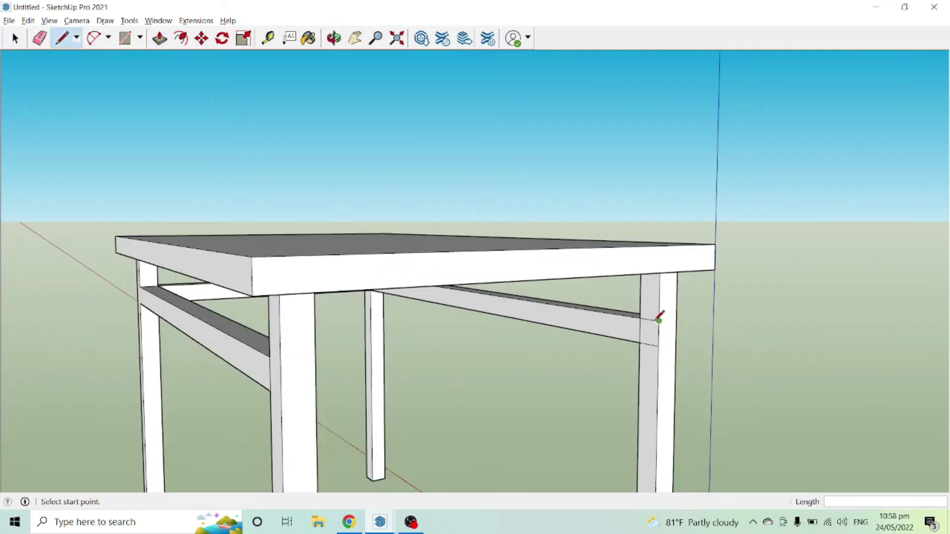
key("p")
scroll(322, 333, "down", 4)
middle_click_drag(325, 242, 615, 403)
scroll(657, 365, "up", 2)
middle_click_drag(658, 365, 238, 348)
Draw a 0.9 m vertical line up from a point on the red axis beside the table, leaving its upper end open.
key("space")
middle_click_drag(163, 346, 221, 294)
scroll(221, 294, "down", 2)
scroll(427, 308, "up", 2)
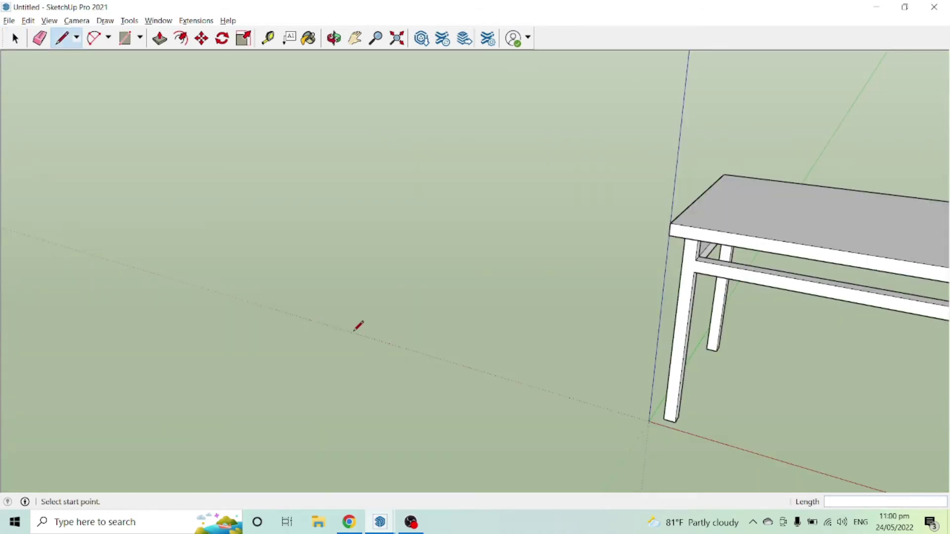
left_click(339, 327)
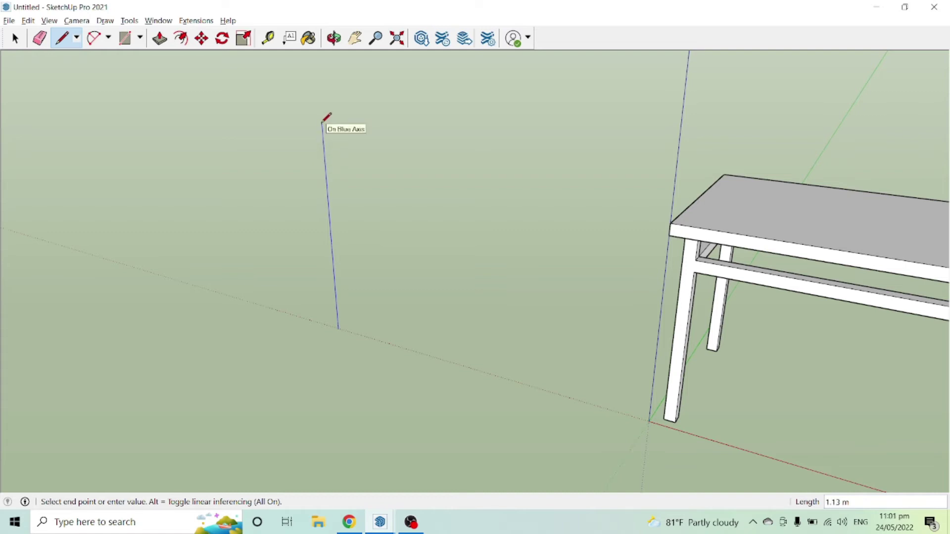
key("Return")
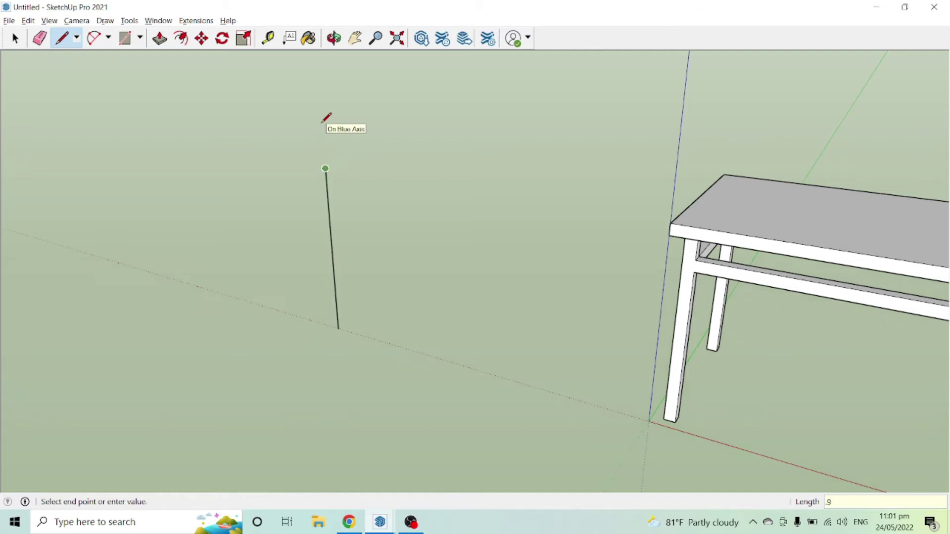
middle_click_drag(325, 166, 348, 265)
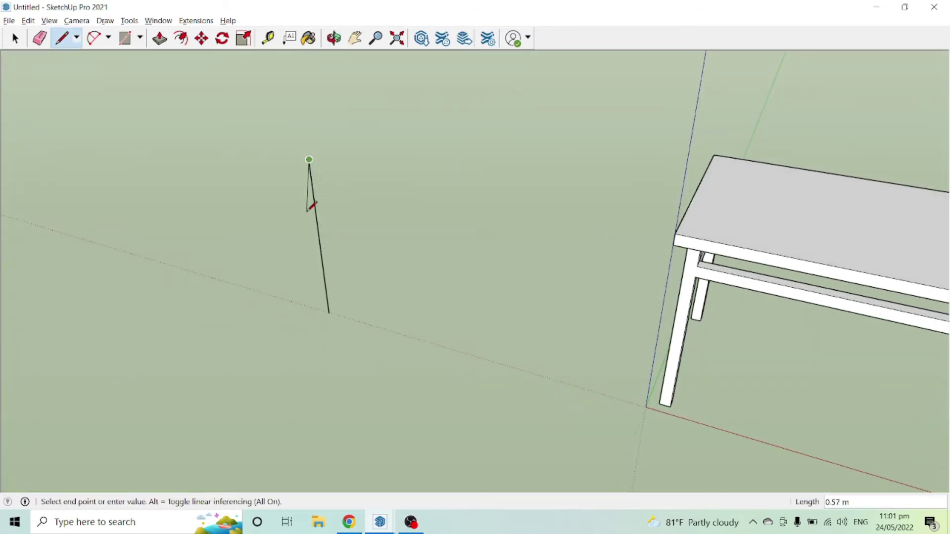
scroll(308, 169, "up", 2)
key("space")
Draw a 0.5 m line along the green axis from the vertical line's foot, then a 0.9 m vertical line up from its end.
key("l")
left_click(336, 372)
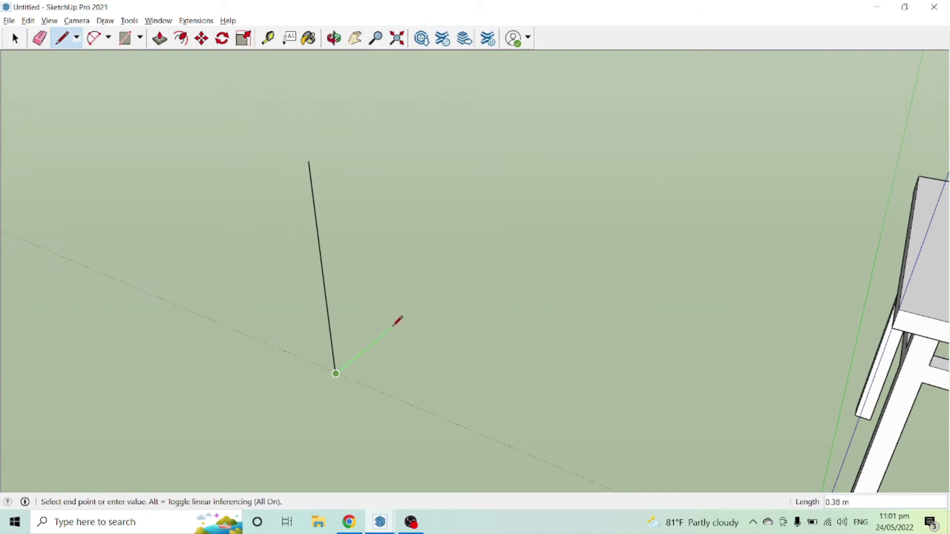
type(".5")
key("Return")
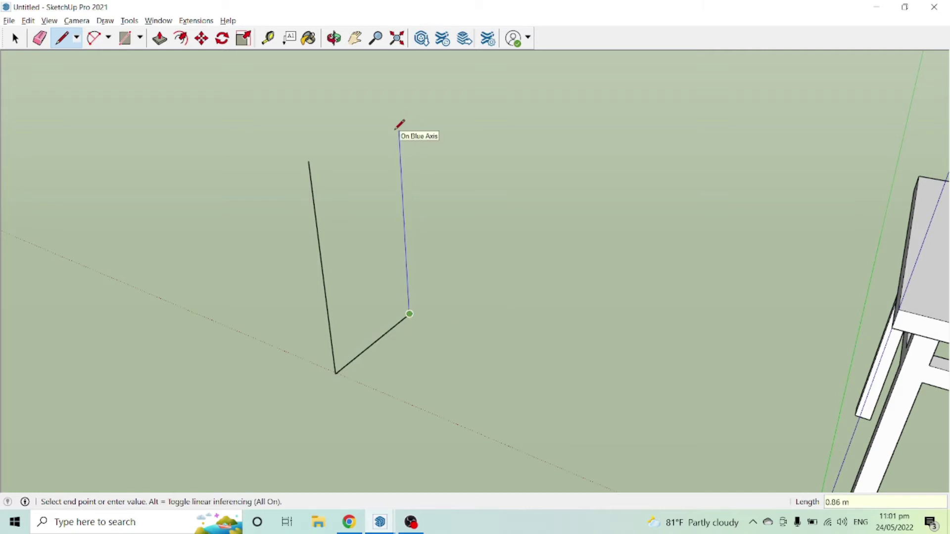
type(".29")
key("Return")
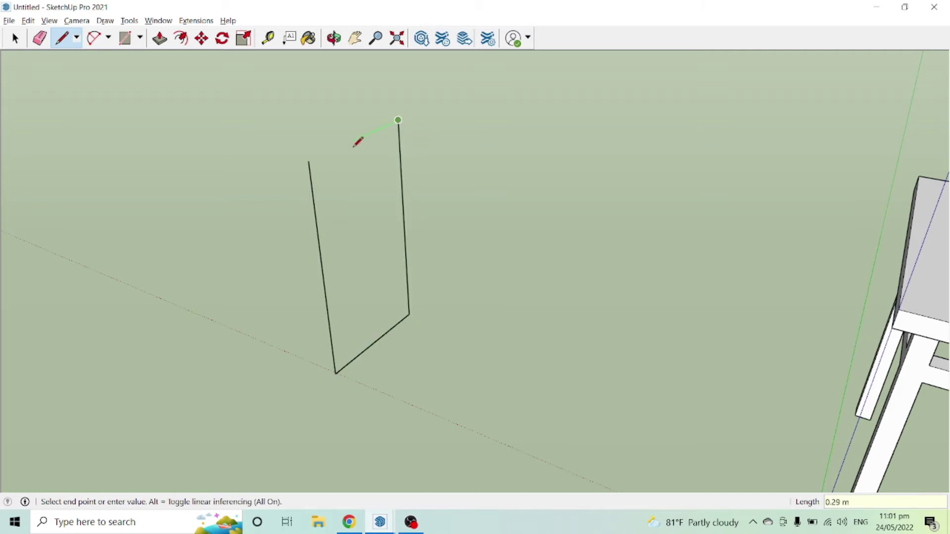
Close the upright outline across its open upper end and divide the face with a horizontal line between its side midpoints.
left_click(309, 160)
middle_click_drag(312, 165, 390, 304)
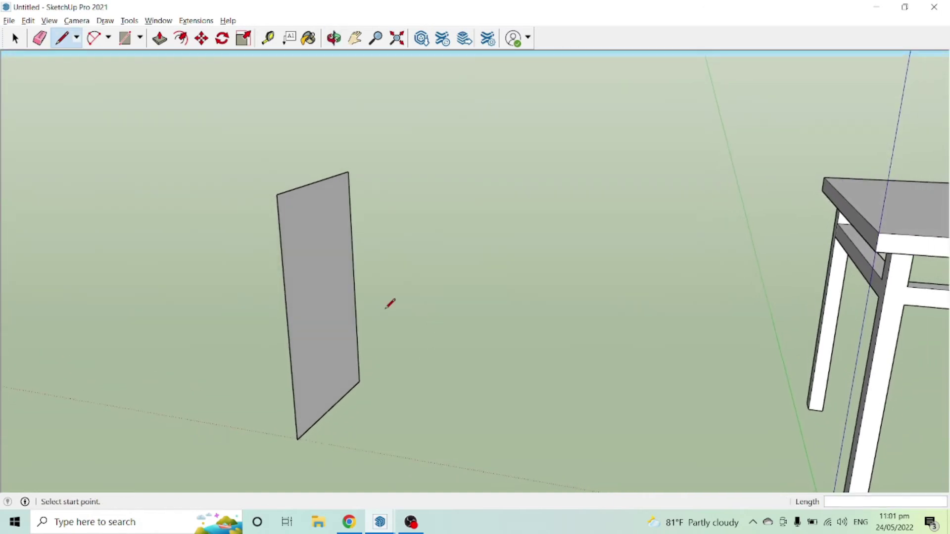
left_click(355, 281)
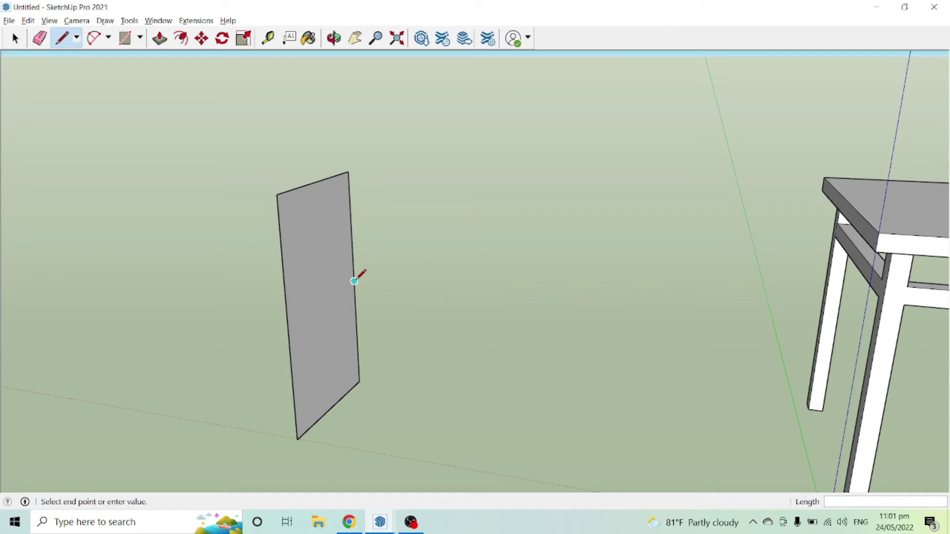
left_click(288, 324)
middle_click_drag(296, 318, 327, 329)
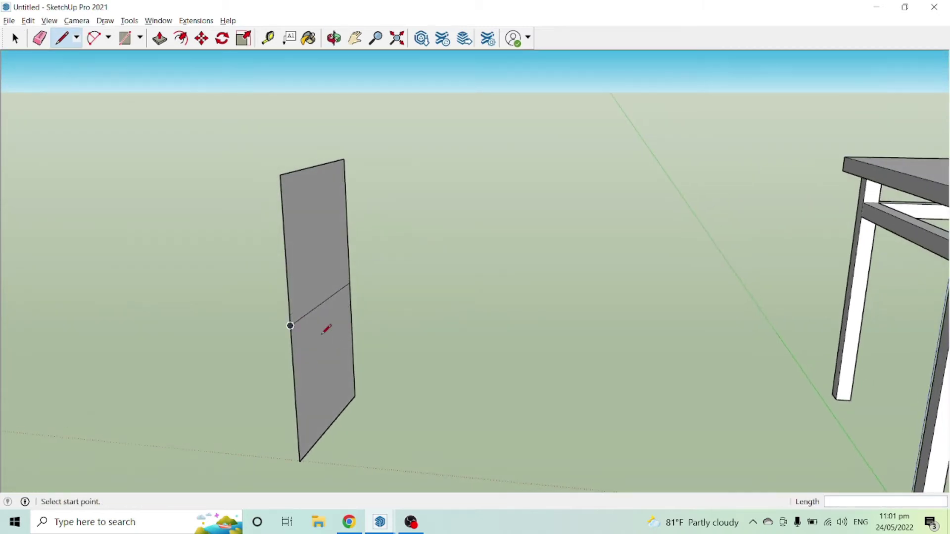
Draw a seat outline extending about 0.5 m along the red axis from the dividing line and back to its other end.
left_click(290, 326)
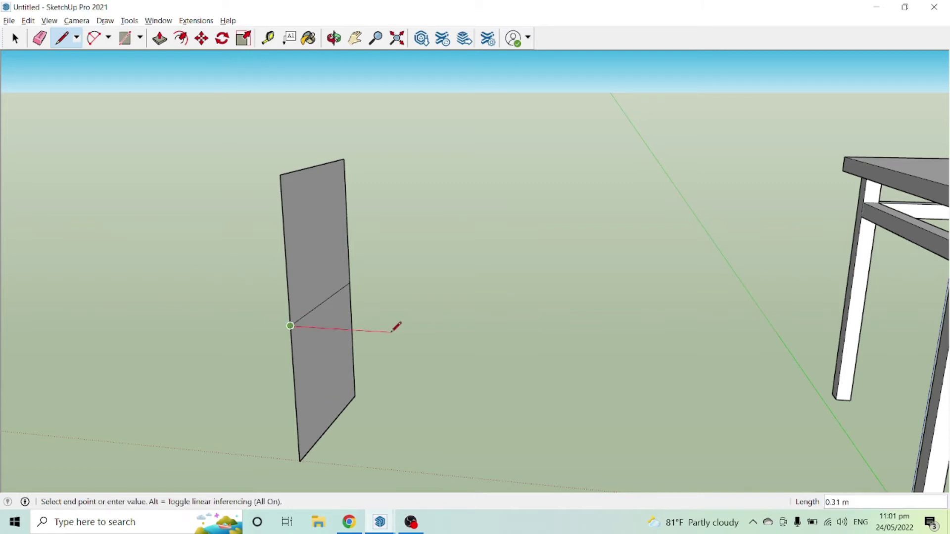
left_click(349, 283)
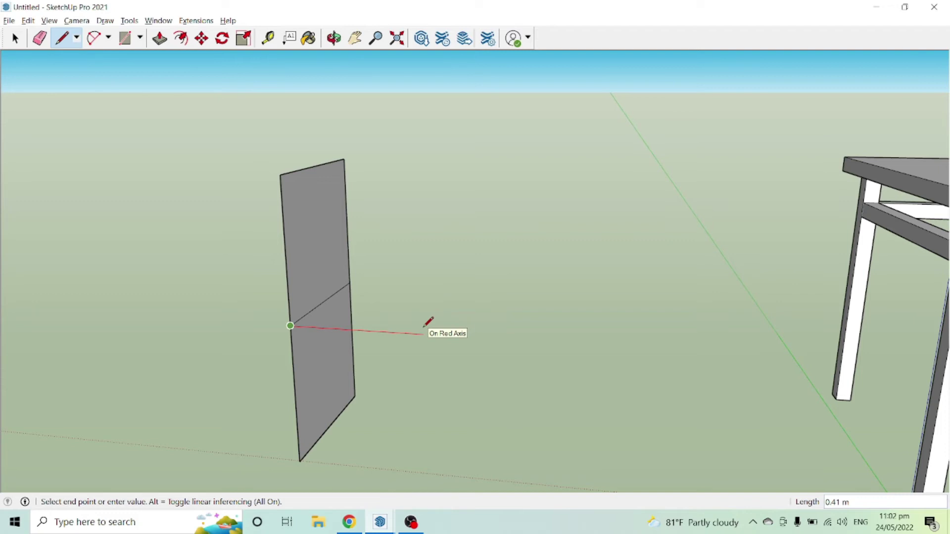
left_click(423, 328)
middle_click_drag(428, 318, 475, 283)
left_click(483, 288)
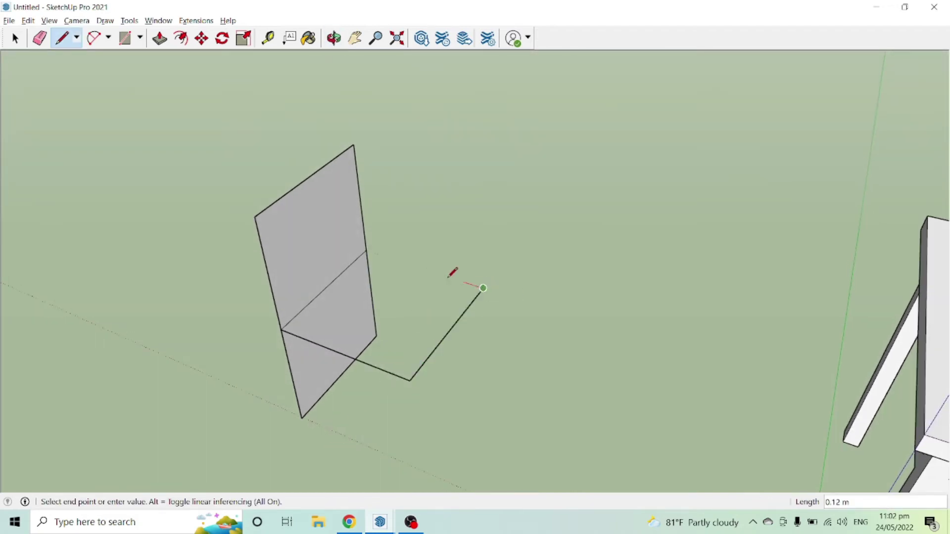
left_click(366, 250)
Extrude the horizontal seat face downward to give the seat its thickness.
middle_click_drag(384, 396, 371, 305)
key("p")
scroll(377, 286, "up", 1)
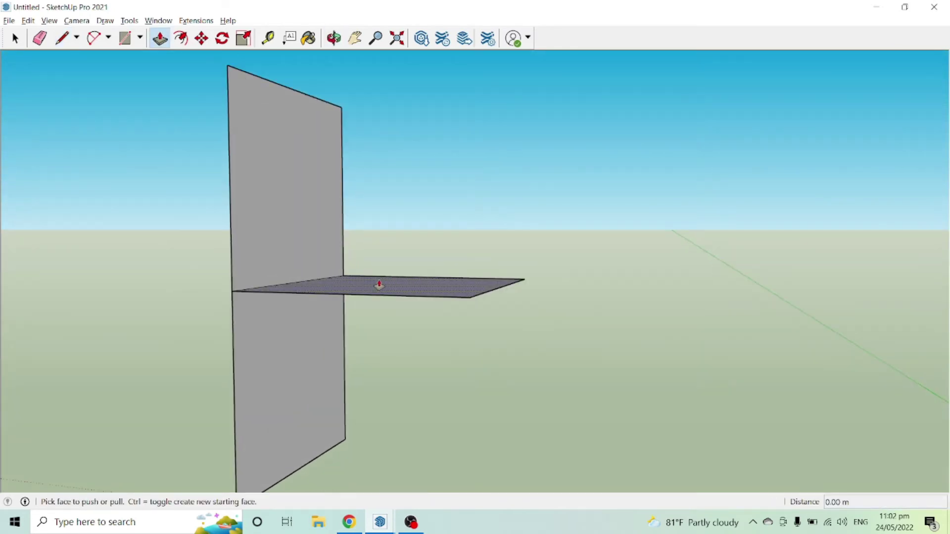
left_click(379, 285)
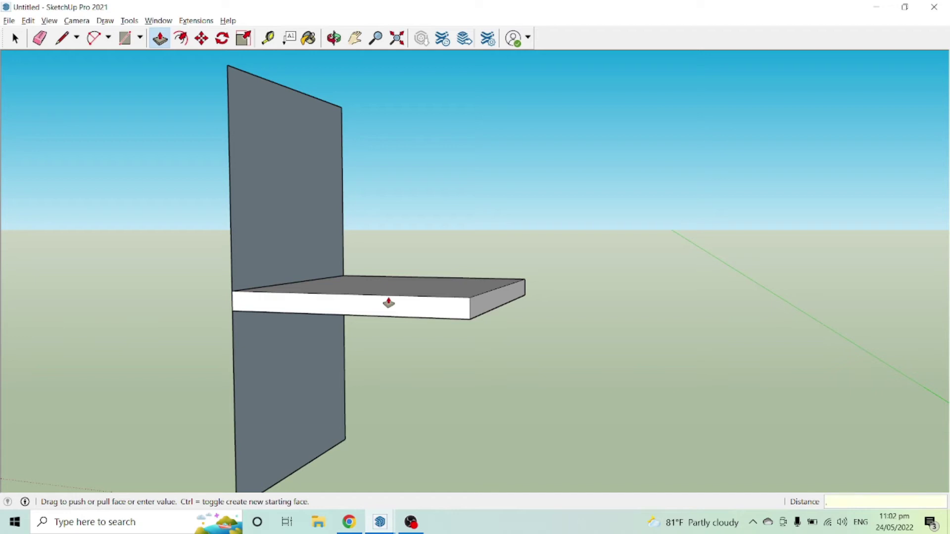
mouse_move(388, 304)
middle_mouse_down()
mouse_move(388, 455)
mouse_move(253, 433)
mouse_move(485, 216)
mouse_move(454, 321)
mouse_move(358, 437)
mouse_move(466, 289)
mouse_move(356, 351)
mouse_move(371, 339)
middle_mouse_up()
Erase the edges of the upright panel below the seat, leaving only the backrest above it.
key("e")
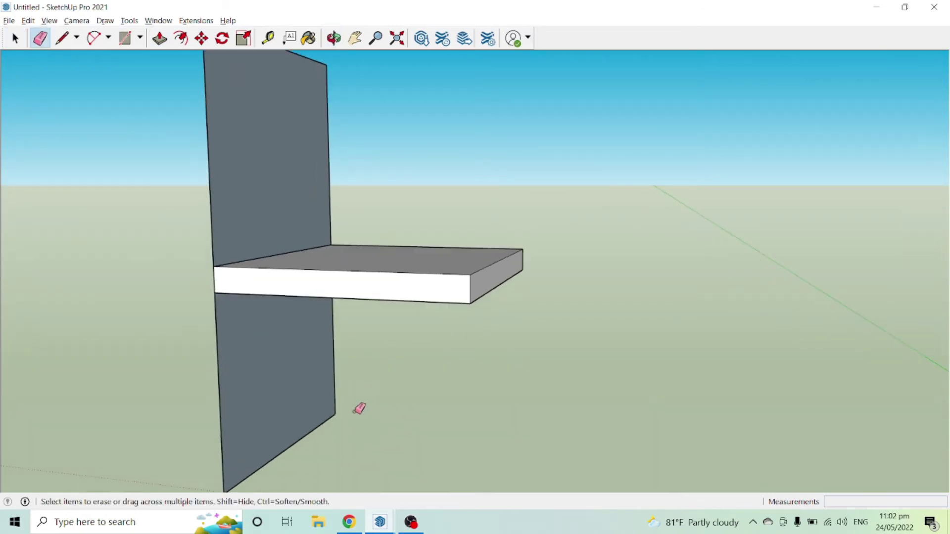
left_click_drag(338, 413, 332, 419)
left_click(224, 446)
mouse_move(252, 415)
middle_mouse_down()
mouse_move(257, 250)
mouse_move(292, 360)
mouse_move(238, 397)
mouse_move(557, 399)
mouse_move(346, 299)
mouse_move(378, 252)
mouse_move(534, 318)
mouse_move(277, 208)
mouse_move(258, 301)
mouse_move(247, 281)
mouse_move(321, 281)
middle_mouse_up()
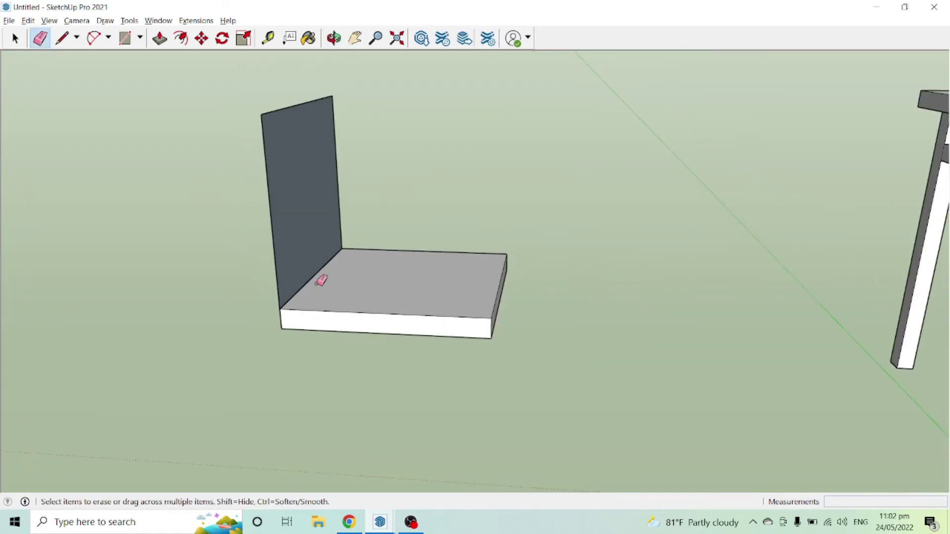
Draw a 0.05 m by 0.05 m square at the rear corner of the seat's underside.
middle_click_drag(351, 266, 330, 200)
key("r")
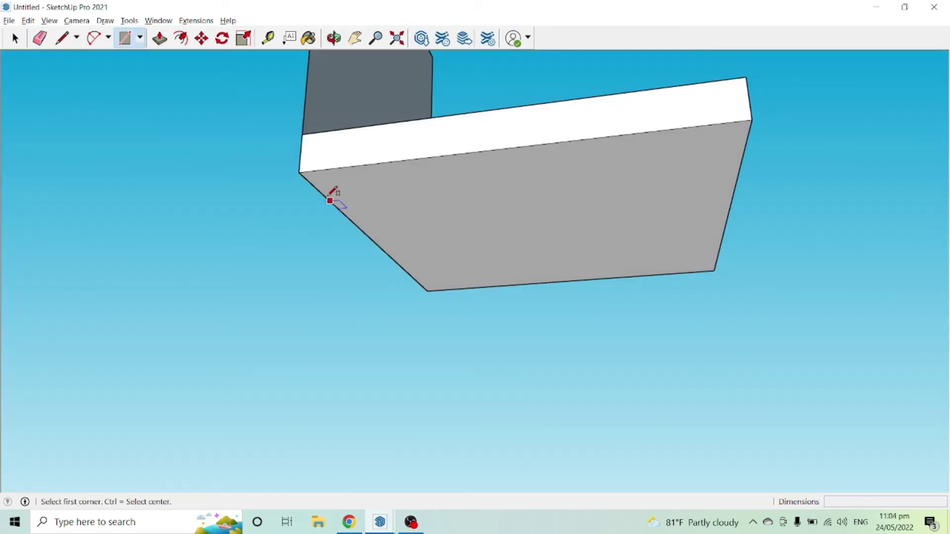
left_click(300, 173)
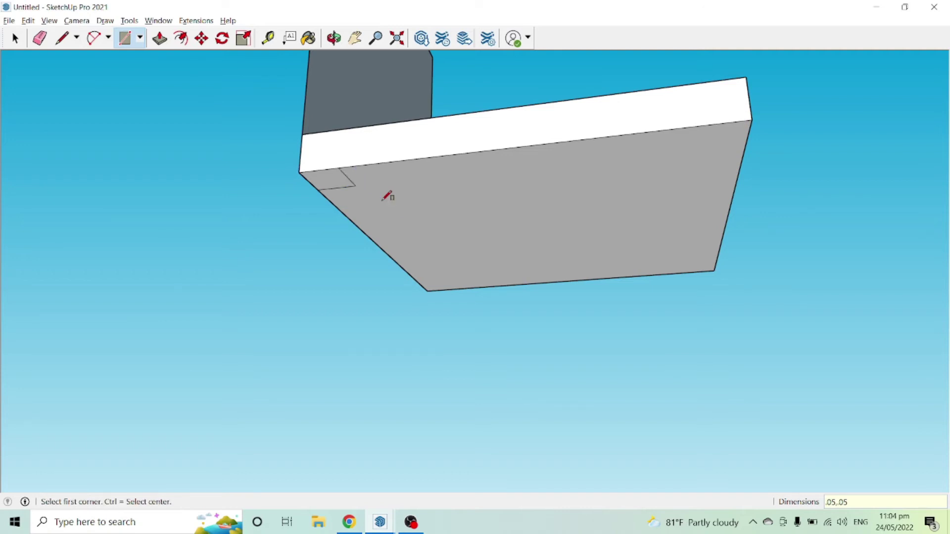
Copy the corner square 0.45 m along the red axis to the seat's front corner.
key("space")
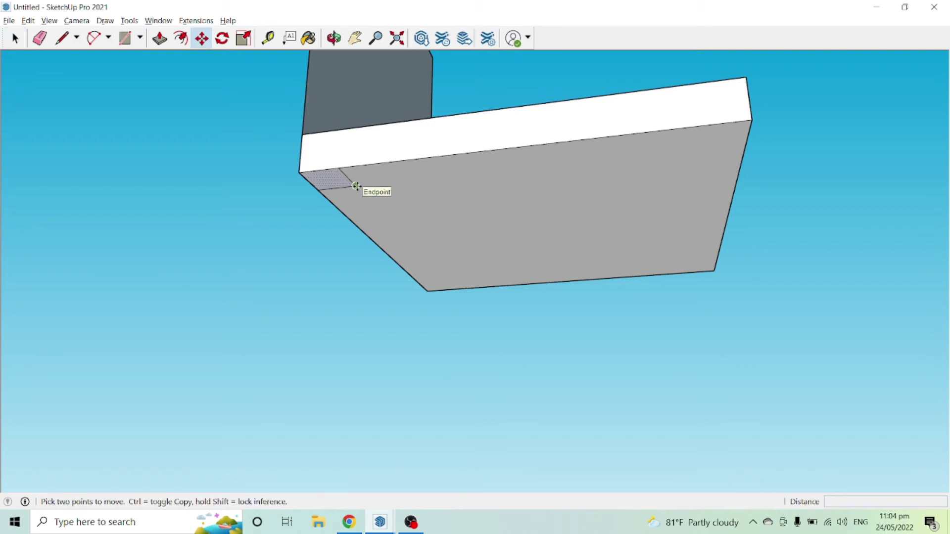
left_click(357, 186)
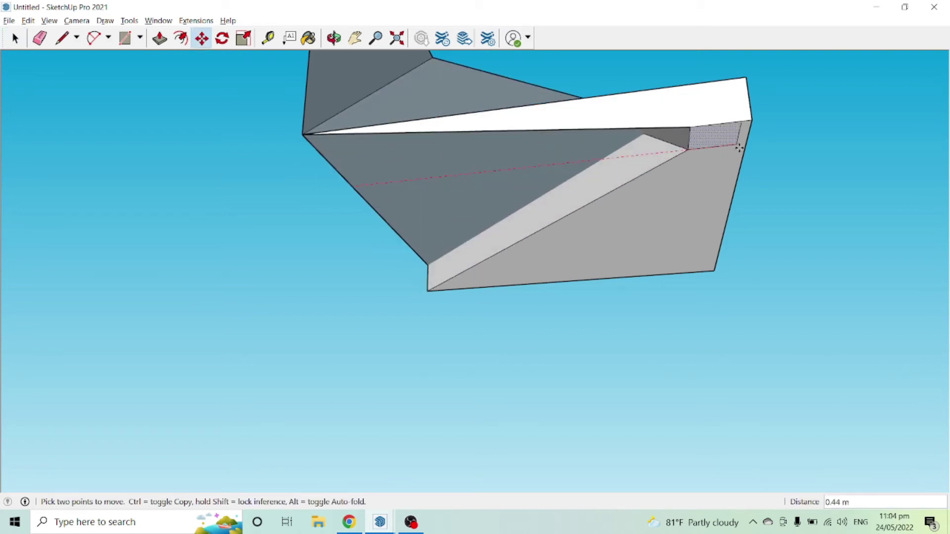
key("ctrl")
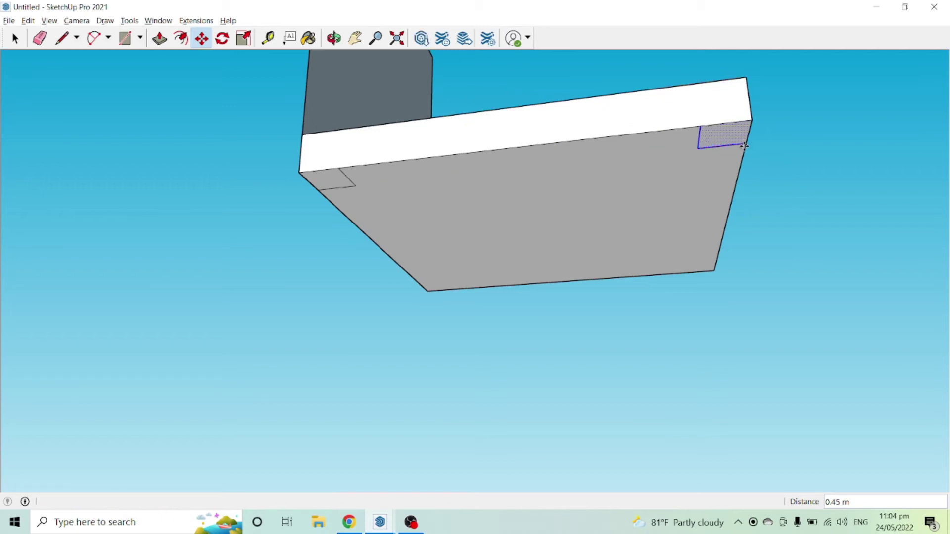
Copy both corner squares 0.45 m along the green axis to the two remaining corners of the seat's underside.
key("space")
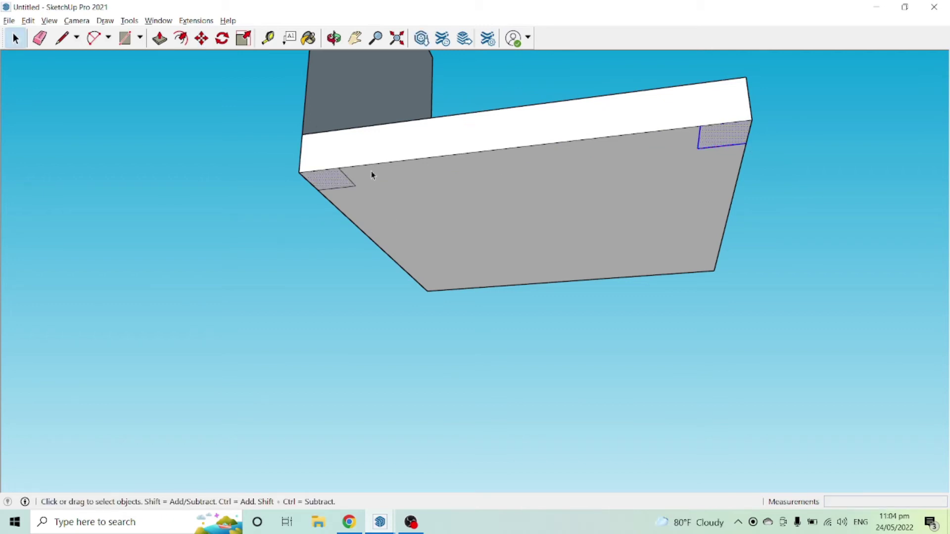
left_click(317, 190)
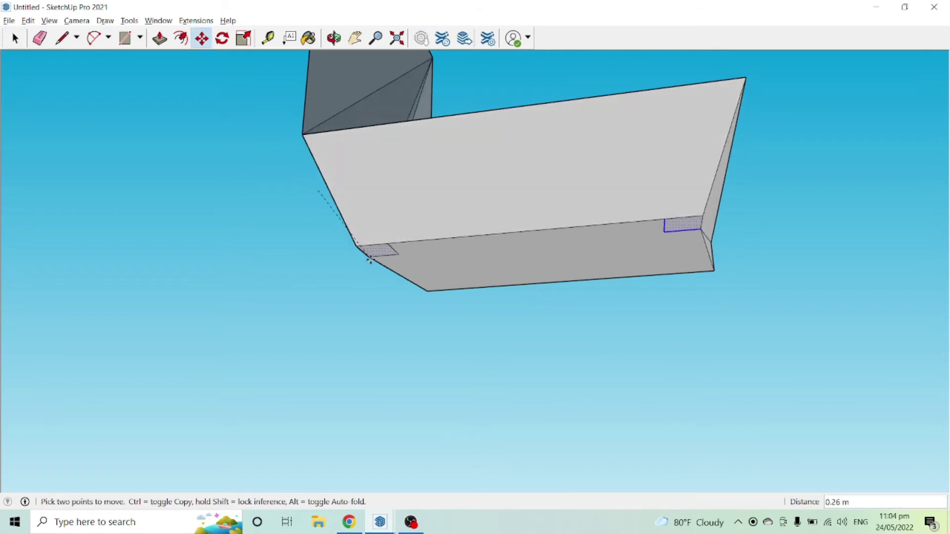
key("ctrl")
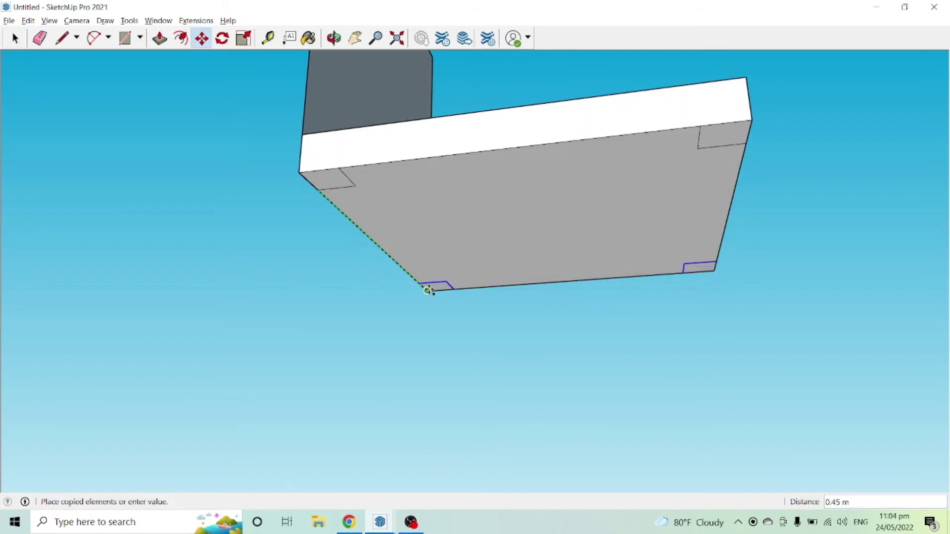
middle_click_drag(430, 291, 506, 276)
key("space")
left_click(759, 204)
Extrude the first rear corner square downward to form a chair leg.
middle_click_drag(747, 178, 335, 195)
key("p")
scroll(349, 162, "up", 3)
left_click(349, 162)
scroll(350, 171, "down", 3)
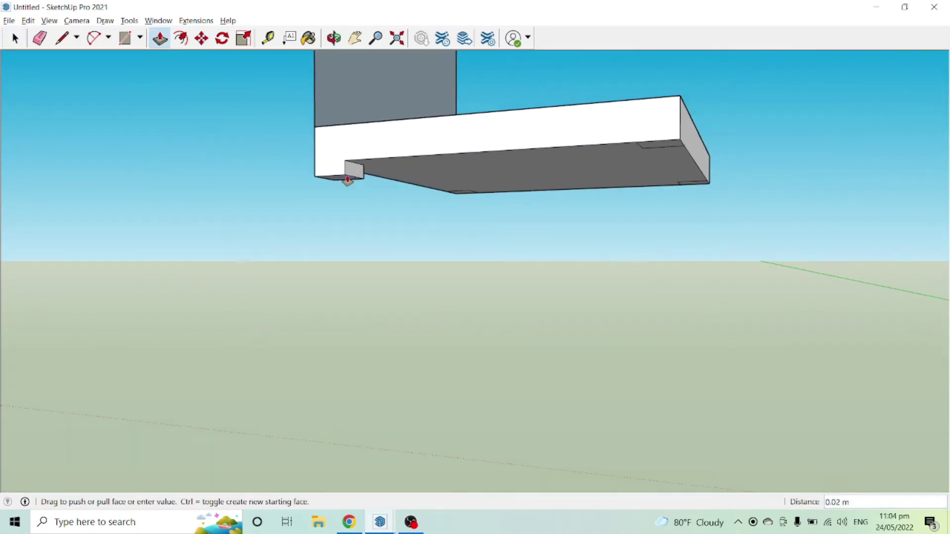
key("Return")
Repeat the same extrusion on the other three corner squares to form the remaining legs.
middle_click_drag(379, 432, 455, 207)
double_click(457, 206)
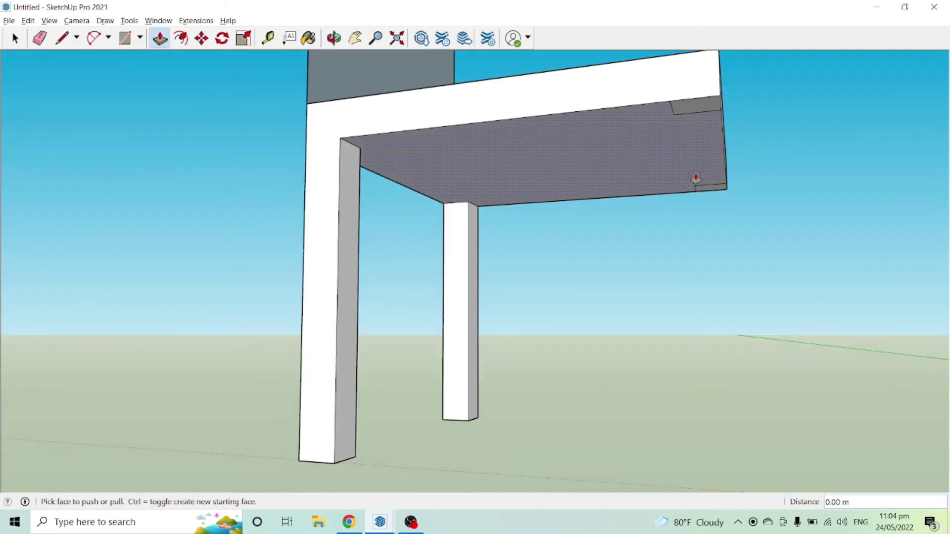
double_click(702, 189)
double_click(692, 105)
scroll(600, 247, "down", 3)
Draw a line along the backrest's base on the seat and extrude the backrest face to match the leg's thickness.
middle_click_drag(691, 105, 597, 170)
scroll(600, 249, "down", 2)
scroll(438, 255, "up", 4)
key("l")
left_click(614, 180)
scroll(614, 180, "down", 2)
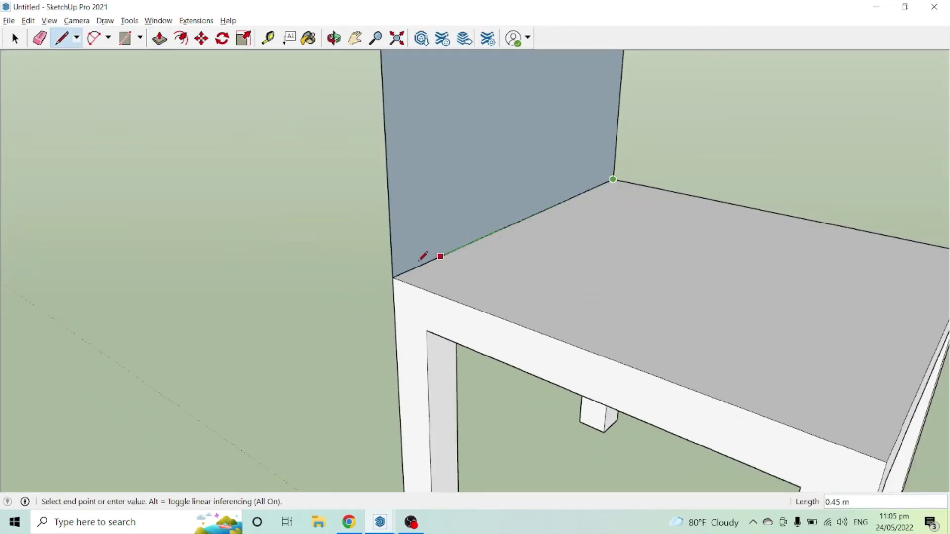
left_click(394, 278)
scroll(394, 279, "down", 2)
middle_click_drag(394, 280, 413, 262)
key("p")
left_click(424, 257)
left_click(425, 321)
Mark the upper and lower edges of a rail with horizontal lines across the inner face of a rear leg.
scroll(442, 465, "down", 5)
middle_click_drag(441, 466, 223, 365)
scroll(465, 333, "up", 3)
scroll(433, 303, "down", 3)
scroll(475, 322, "up", 5)
key("l")
left_click(435, 325)
scroll(487, 324, "up", 5)
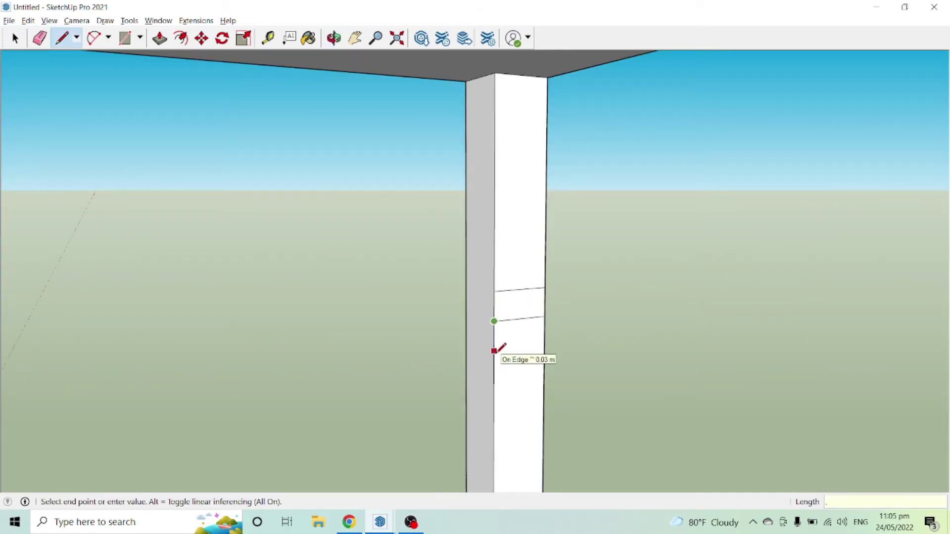
left_click(530, 322)
scroll(523, 321, "down", 5)
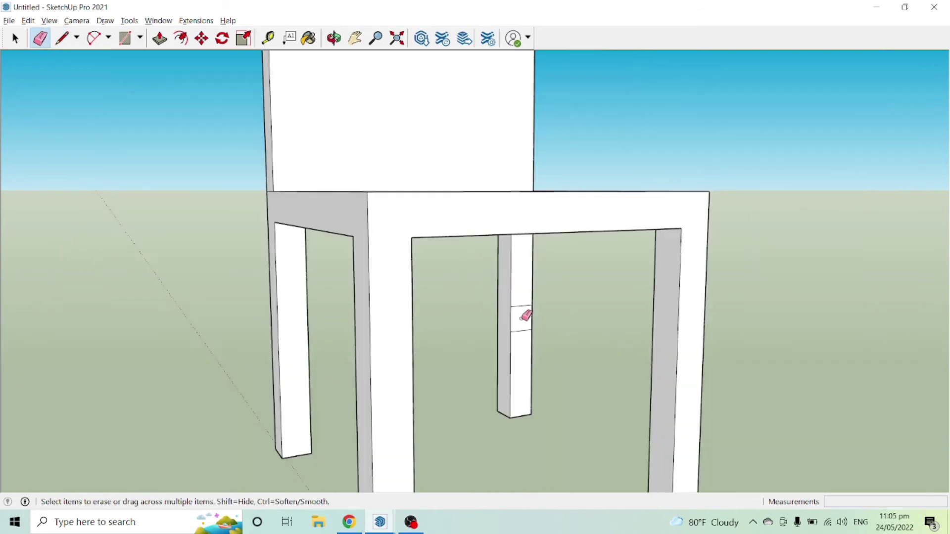
Extrude the marked area from the rear leg to the front leg to form the first side rail.
key("p")
left_click(521, 319)
left_click(656, 307)
Mark the rail's edges across the adjoining front leg's face and extrude that area to the other front leg as the front rail.
middle_click_drag(648, 321, 707, 331)
key("l")
left_click(661, 371)
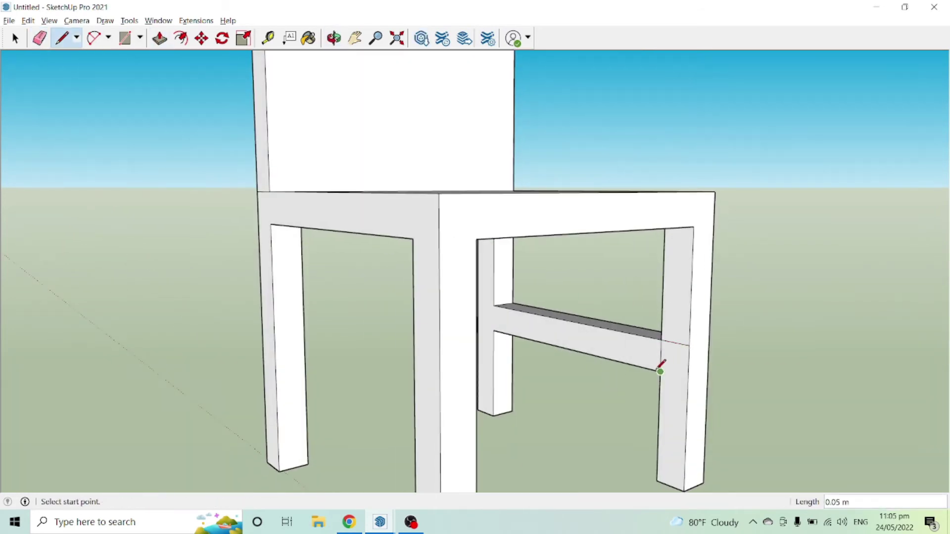
left_click(660, 371)
left_click(686, 377)
scroll(687, 377, "down", 3)
key("p")
left_click(675, 365)
left_click(519, 332)
Mark the rail's edges across the rear leg's face and extrude that area 0.40 m to form the rear rail.
middle_click_drag(491, 341, 653, 317)
scroll(433, 337, "up", 3)
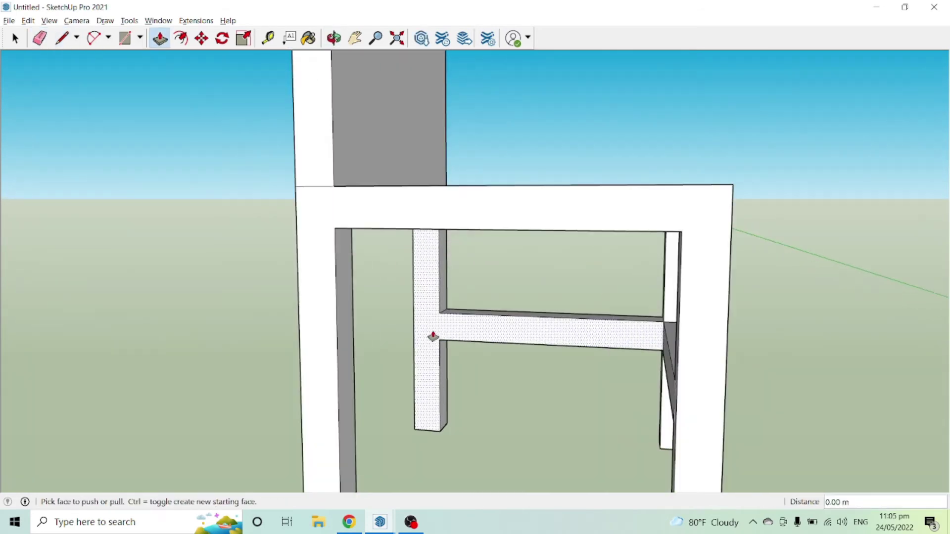
key("l")
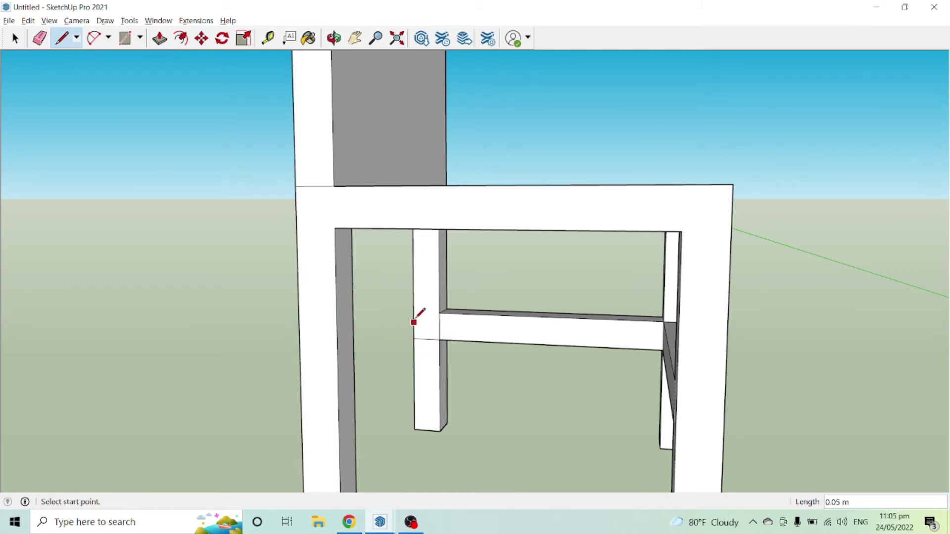
left_click(439, 312)
key("p")
left_click(424, 332)
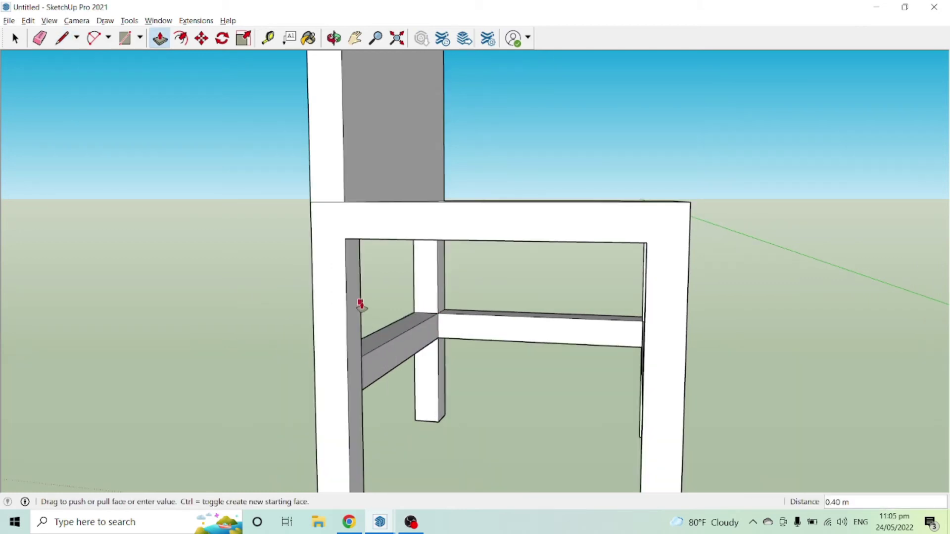
left_click(359, 309)
Mark the rail's edges across the other rear leg and extrude that area to the front leg as the second side rail.
middle_click_drag(358, 309, 376, 380)
key("l")
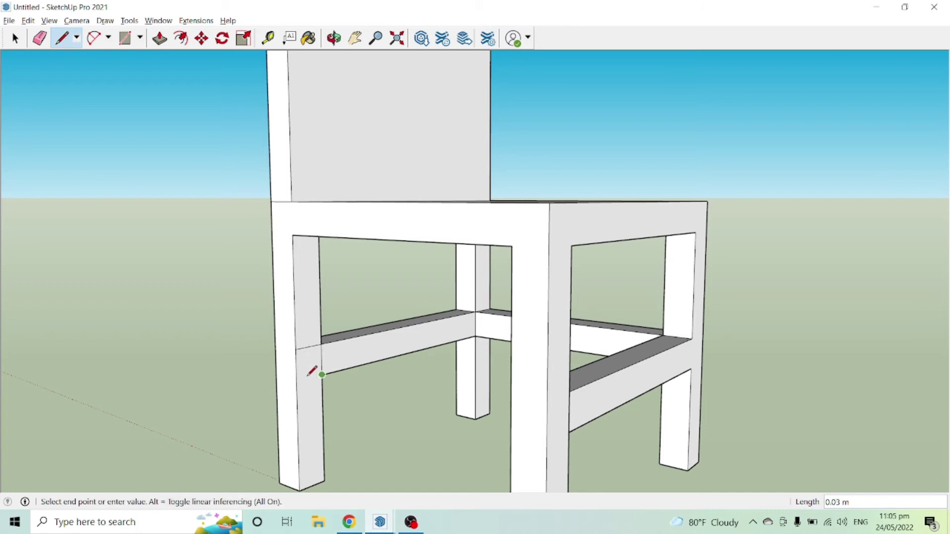
left_click(297, 380)
key("p")
left_click(311, 363)
left_click(511, 304)
Extrude the backrest's top face upward by 0.2 m.
middle_click_drag(460, 118, 447, 204)
scroll(475, 257, "down", 5)
middle_click_drag(495, 347, 415, 365)
scroll(445, 231, "up", 8)
middle_click_drag(423, 233, 445, 369)
scroll(338, 227, "up", 1)
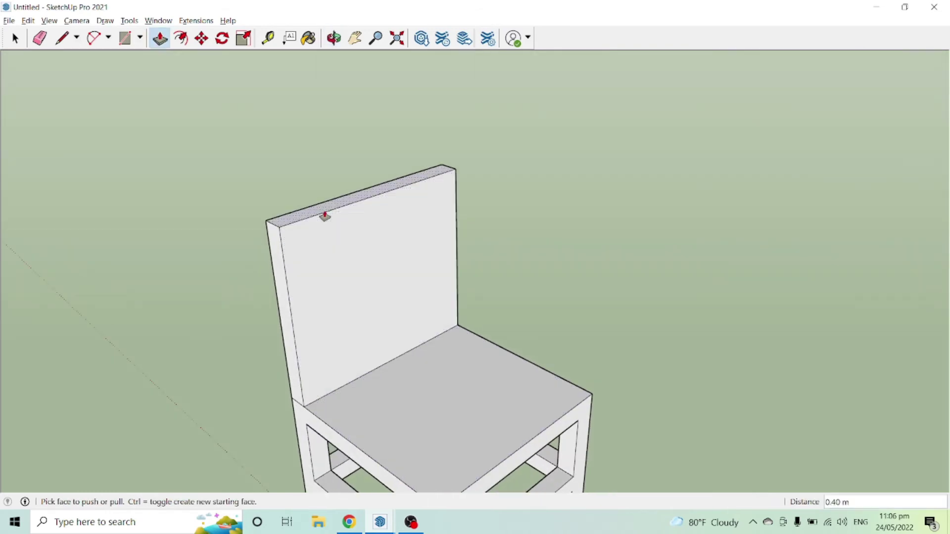
scroll(321, 214, "down", 3)
middle_click_drag(356, 318, 353, 230)
scroll(353, 230, "up", 4)
left_click_drag(330, 232, 315, 171)
type(".2")
key("Return")
Try to offset the outline of the backrest's front face inward, and undo it.
middle_click_drag(314, 163, 442, 207)
scroll(430, 208, "up", 3)
key("f")
scroll(453, 198, "up", 3)
scroll(453, 198, "down", 3)
key("f")
scroll(445, 193, "up", 4)
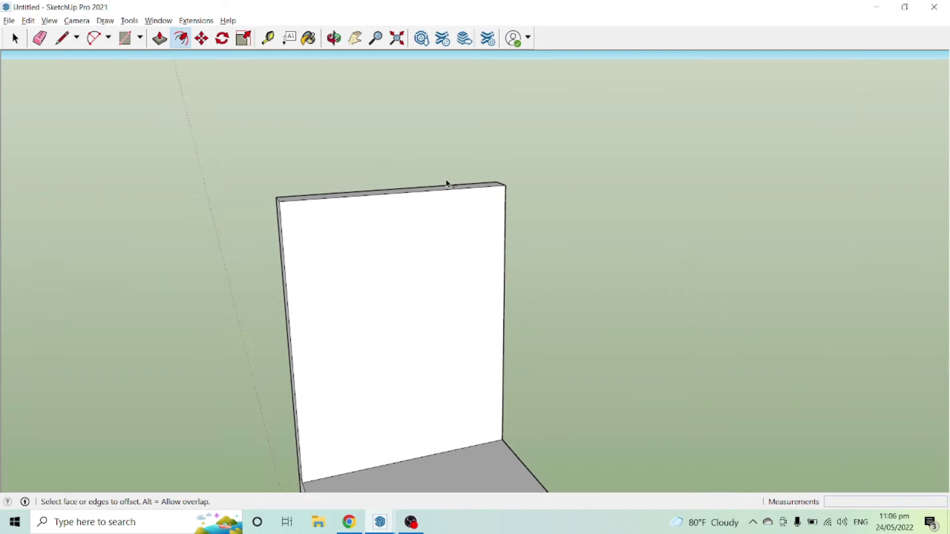
left_click(507, 202)
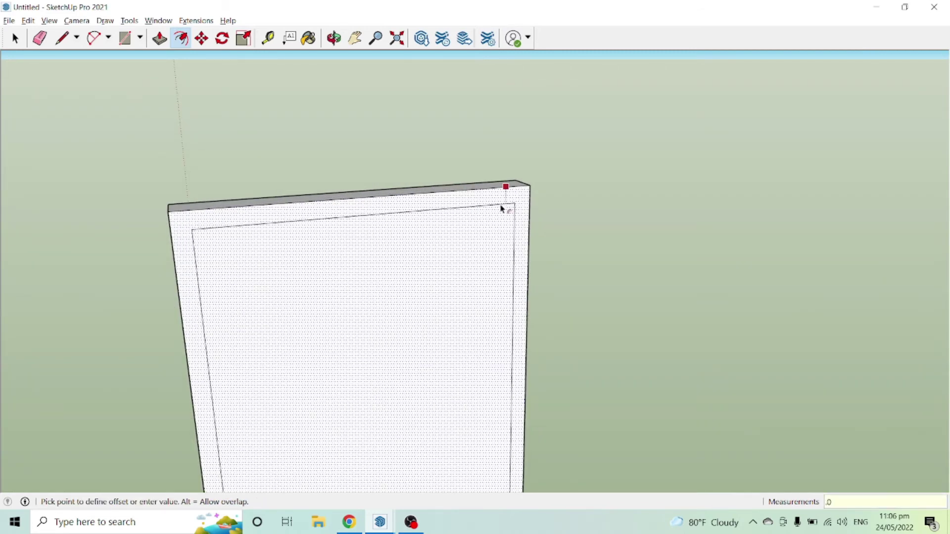
key("Return")
scroll(516, 153, "down", 8)
middle_click_drag(449, 316, 462, 282)
key("ctrl+z")
Offset the outline of the backrest's front face inward by 0.02 m.
scroll(510, 191, "up", 6)
left_click(518, 191)
type(".02")
key("Return")
Draw a 0.61 m vertical line down the centre of the backrest's inner panel and another through the midpoint of its left half.
middle_click_drag(515, 194, 763, 305)
scroll(515, 403, "down", 3)
middle_click_drag(514, 403, 428, 380)
scroll(505, 294, "up", 2)
key("l")
middle_click_drag(506, 294, 435, 289)
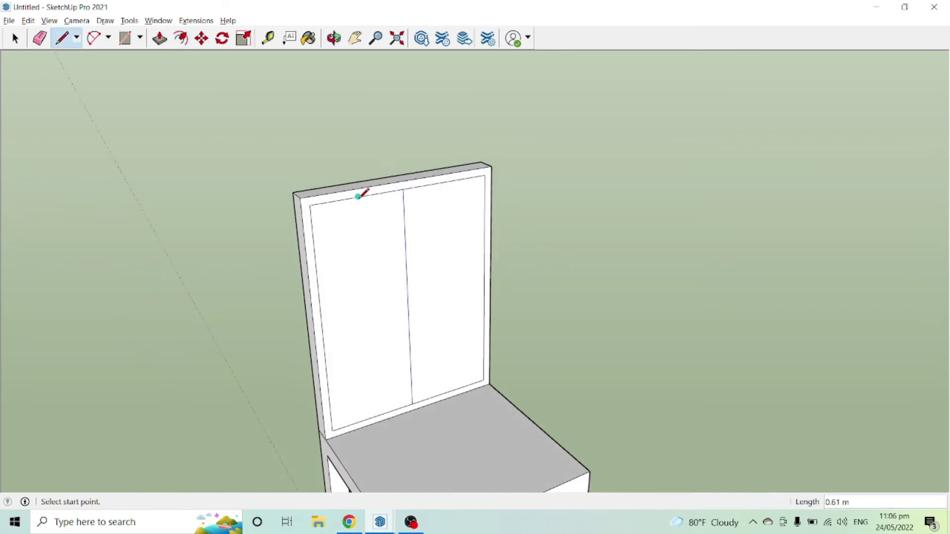
left_click(375, 417)
Copy the left half's vertical line to the midpoints on both sides of it, dividing that half into four strips.
key("space")
scroll(350, 201, "up", 5)
left_click(356, 198)
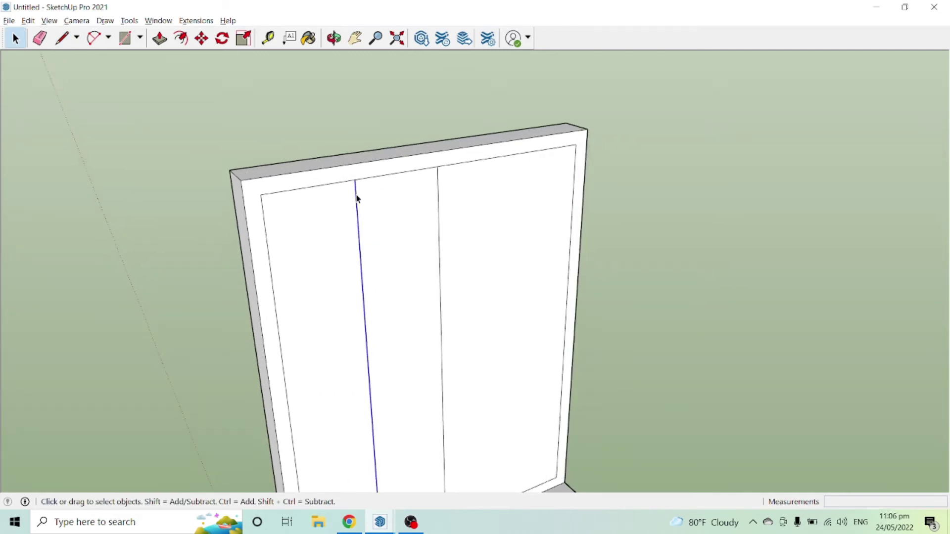
scroll(356, 193, "up", 2)
key("m")
key("ctrl")
left_click(355, 177)
left_click(299, 186)
left_click(406, 170)
left_click(407, 169)
Copy vertical lines to the midpoints of the four strips so the panel's left half is divided into eight equal strips.
key("ctrl")
left_click(381, 173)
left_click(381, 173)
key("ctrl")
left_click(430, 166)
key("ctrl")
left_click(327, 182)
left_click(327, 182)
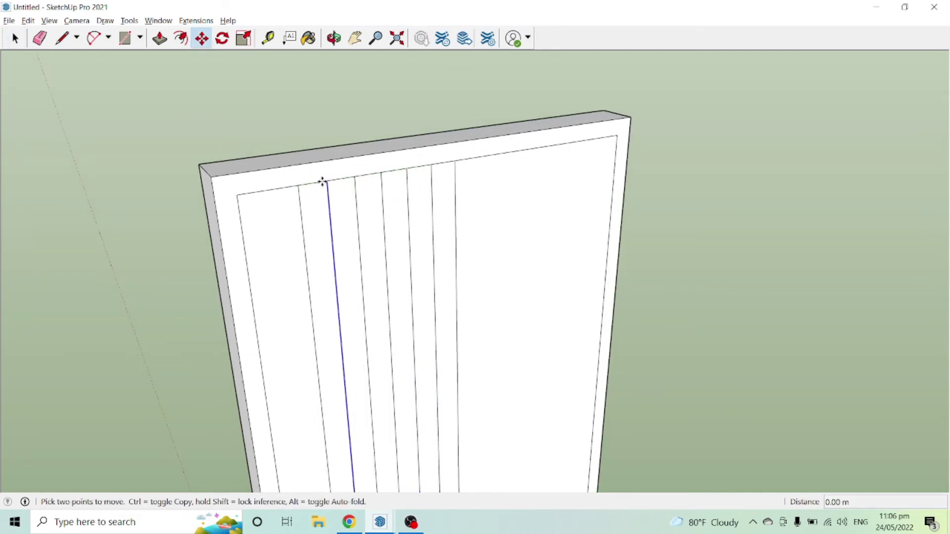
key("ctrl")
left_click(268, 190)
key("space")
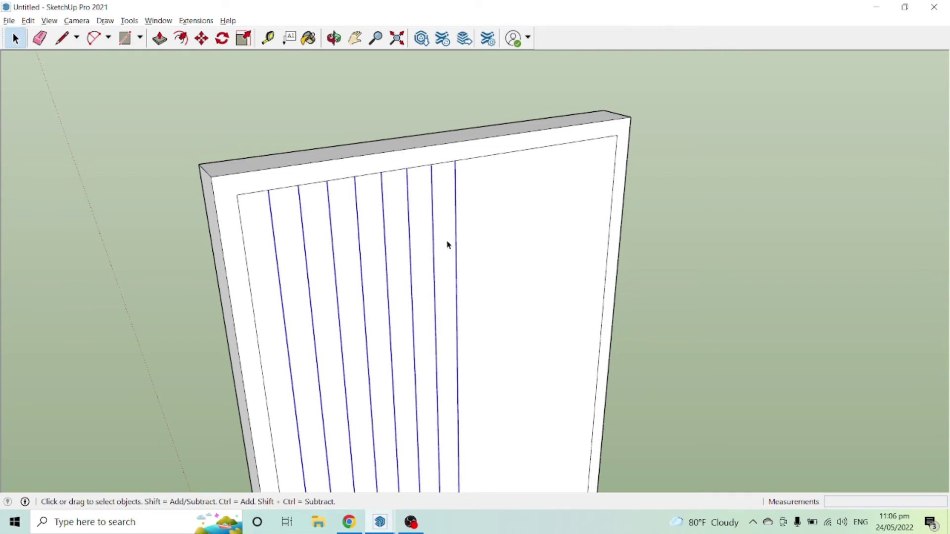
Copy the eight vertical lines from the inner panel's left corner to its centre line, dividing the right half into matching strips.
left_click(237, 197)
key("ctrl")
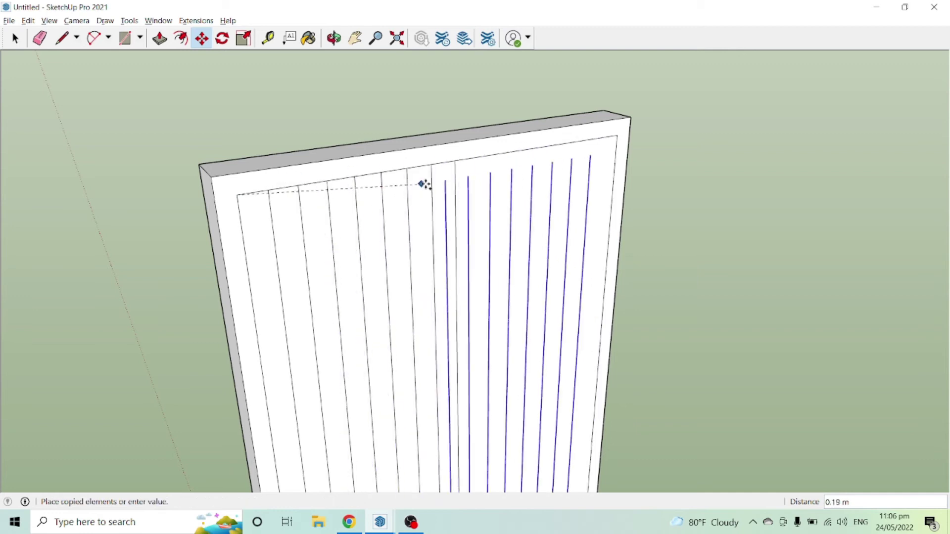
left_click(455, 160)
key("space")
scroll(454, 161, "down", 4)
left_click(631, 231)
scroll(500, 371, "up", 6)
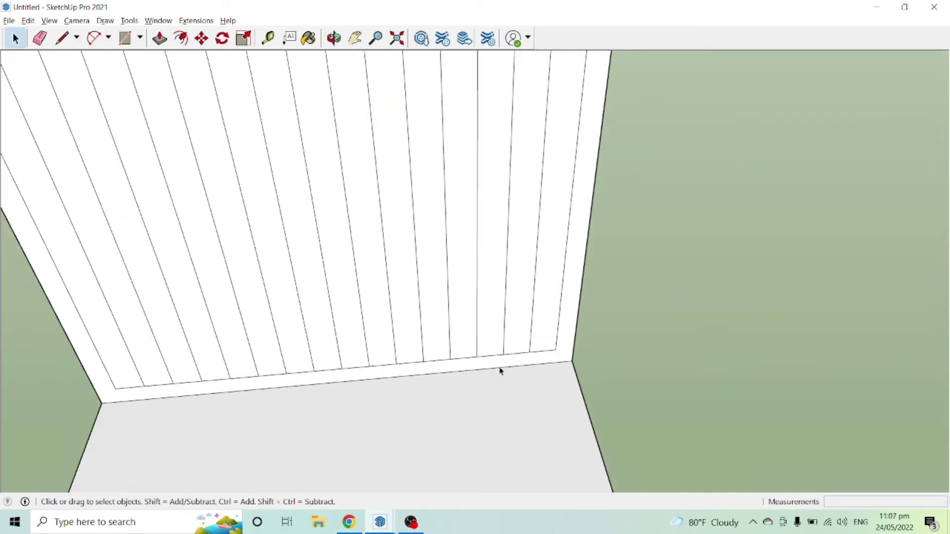
Push the first two alternate strips at the right end of the backrest through its 0.05 m thickness to cut openings.
key("p")
middle_click_drag(514, 198, 520, 445)
middle_click_drag(508, 123, 430, 277, "shift")
scroll(485, 231, "up", 2)
left_click(485, 231)
left_click(470, 140)
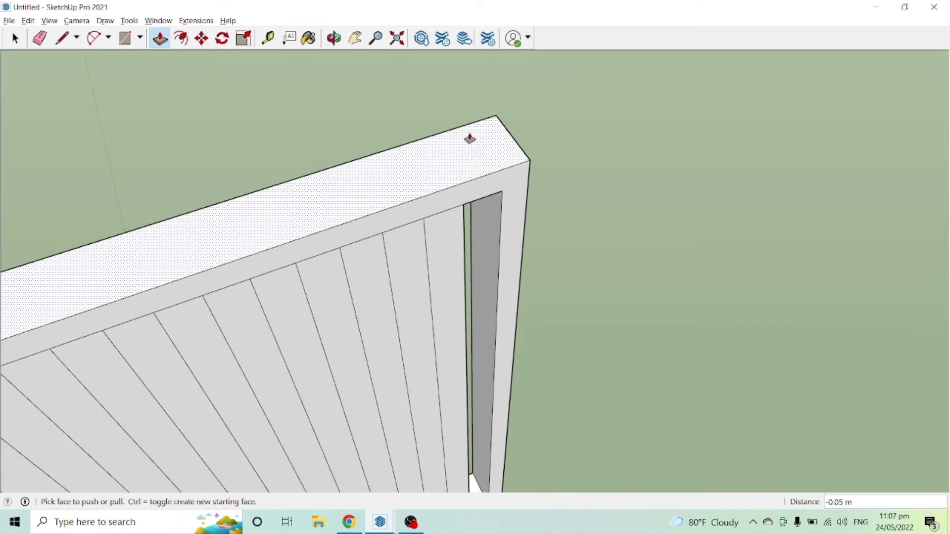
middle_click_drag(470, 140, 436, 107)
left_click(417, 198)
left_click(484, 99)
Cut the remaining six alternate strips through the backrest by the same depth, leaving evenly spaced vertical slats.
scroll(363, 281, "down", 1)
double_click(363, 280)
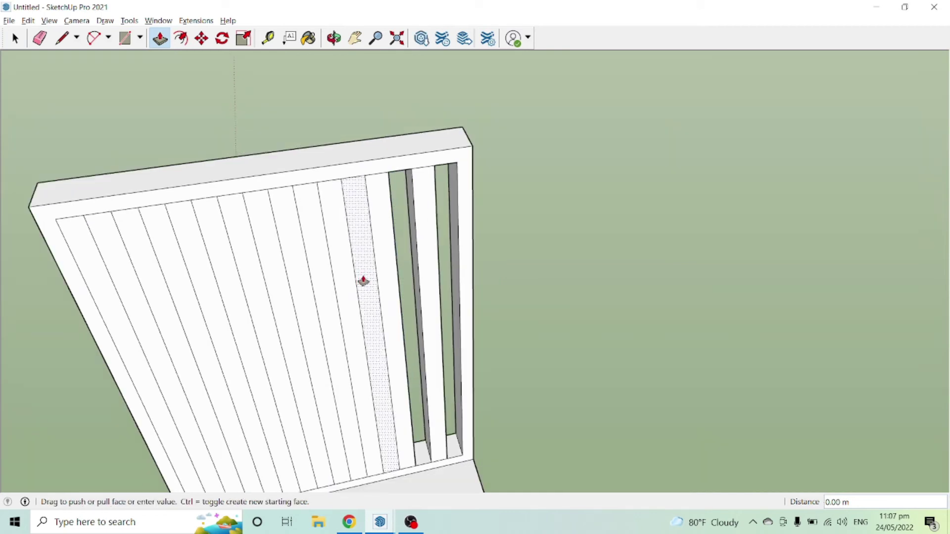
double_click(327, 303)
double_click(286, 324)
double_click(251, 336)
double_click(197, 342)
double_click(152, 347)
scroll(265, 329, "down", 3)
scroll(252, 356, "up", 2)
middle_click_drag(252, 356, 358, 346)
scroll(358, 348, "up", 2)
scroll(307, 364, "down", 6)
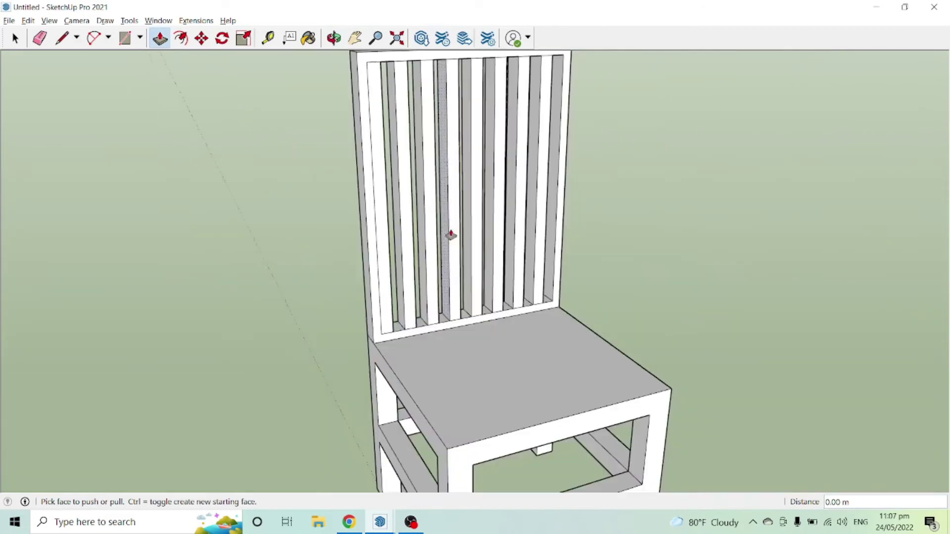
Examine the slatted chair and the table from several angles and distances.
middle_click_drag(502, 223, 141, 287)
key("space")
scroll(141, 287, "down", 2)
middle_click_drag(297, 366, 19, 356)
scroll(19, 356, "down", 2)
middle_click_drag(445, 297, 346, 341)
scroll(325, 356, "up", 1)
scroll(325, 356, "up", 2)
scroll(325, 372, "down", 2)
scroll(253, 309, "down", 3)
scroll(304, 292, "up", 3)
scroll(142, 278, "up", 3)
scroll(143, 276, "up", 2)
middle_click_drag(285, 190, 209, 229)
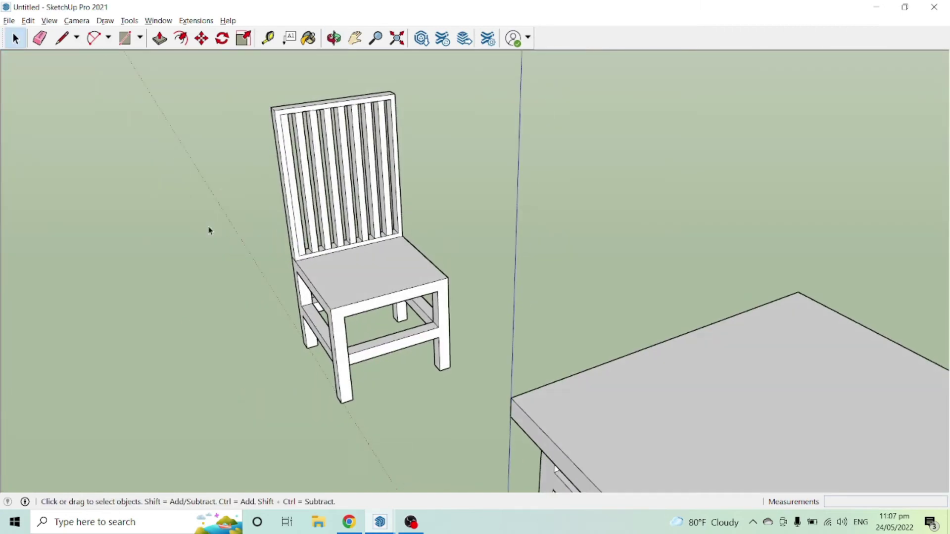
scroll(281, 153, "up", 3)
scroll(350, 151, "up", 2)
scroll(373, 169, "down", 2)
mouse_move(428, 237)
middle_mouse_down()
mouse_move(621, 235)
mouse_move(189, 206)
mouse_move(191, 286)
mouse_move(208, 251)
mouse_move(202, 292)
mouse_move(212, 289)
middle_mouse_up()
scroll(207, 251, "down", 4)
Browse the Wood material collection for a finish suited to the table and chair.
key("b")
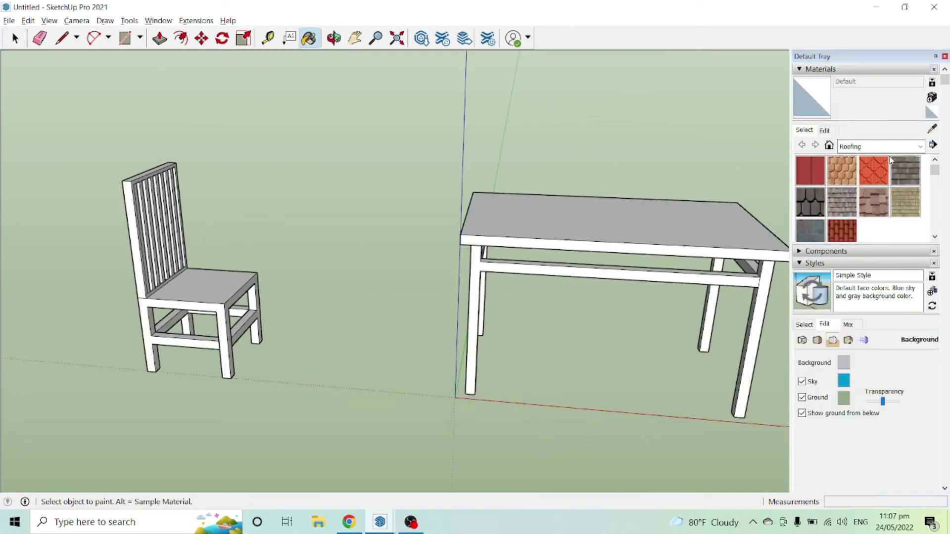
left_click(920, 148)
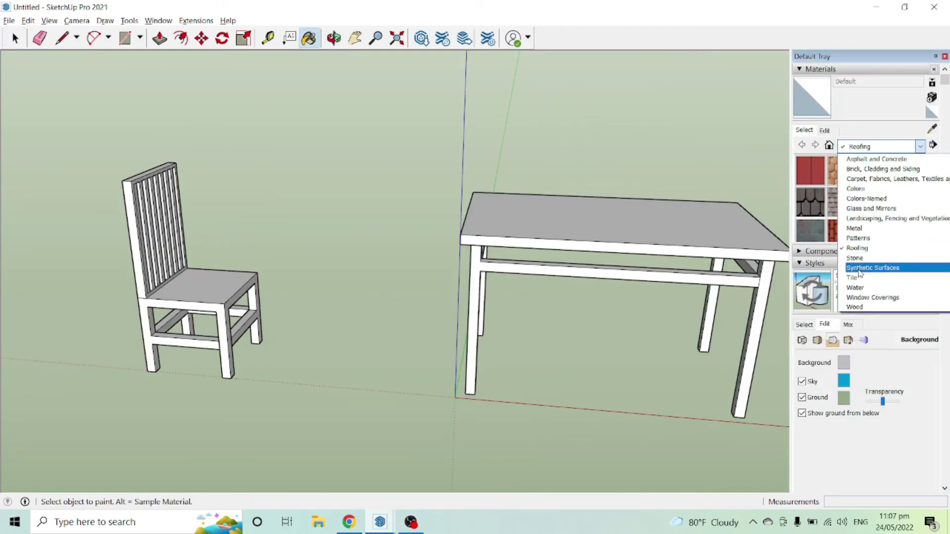
left_click(866, 307)
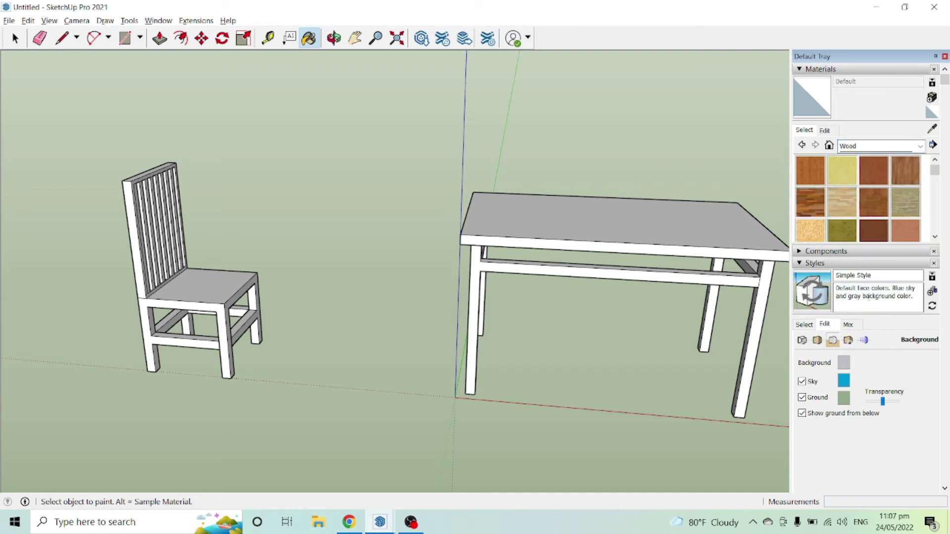
scroll(905, 203, "down", 3)
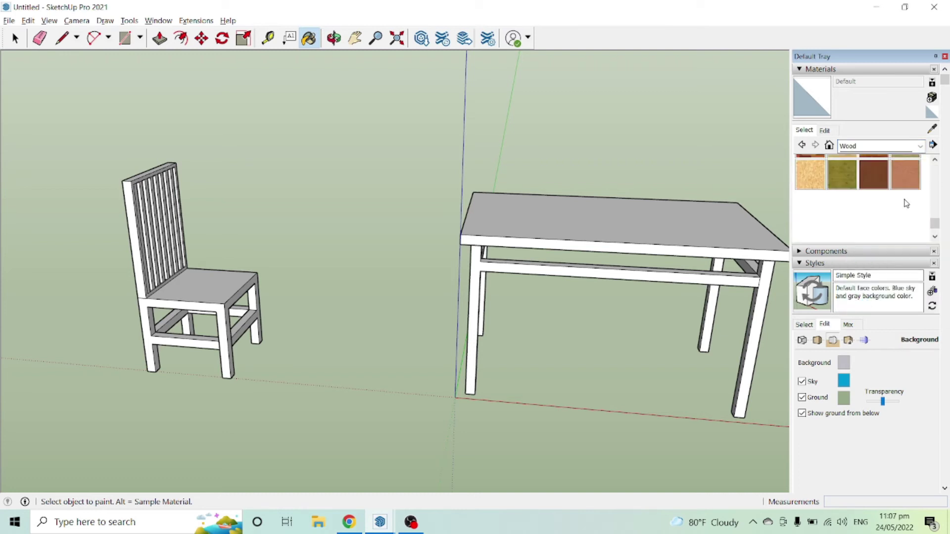
scroll(904, 190, "up", 2)
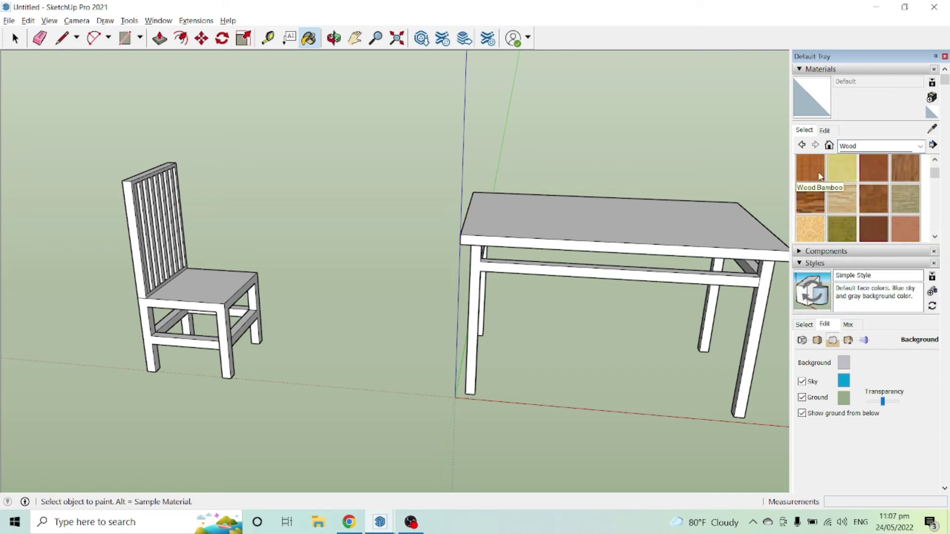
scroll(332, 266, "down", 2)
scroll(593, 178, "down", 2)
key("space")
scroll(377, 220, "up", 4)
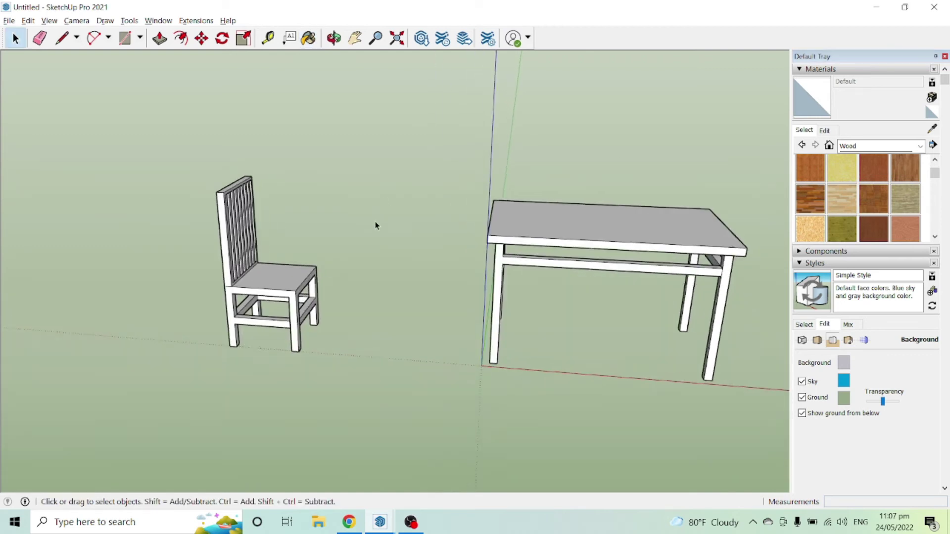
scroll(277, 223, "down", 2)
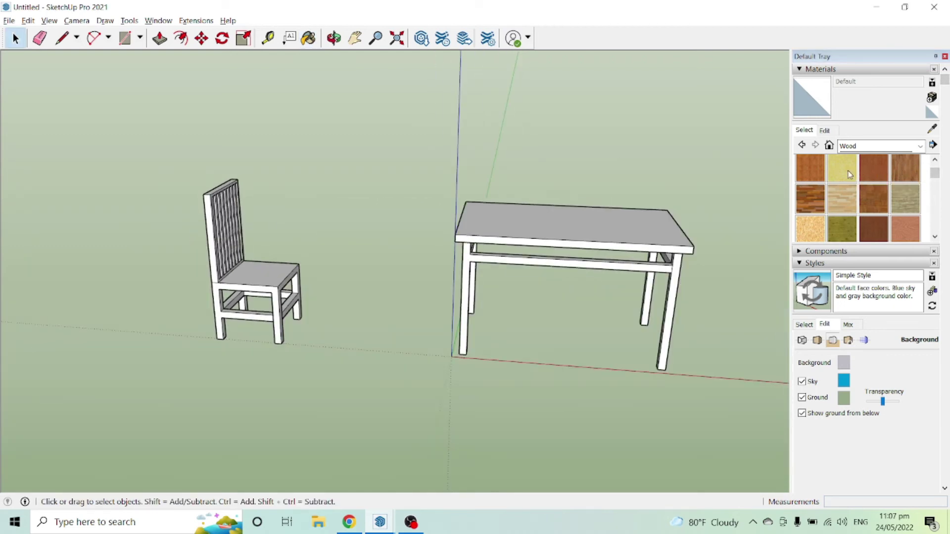
scroll(891, 205, "down", 3)
scroll(904, 213, "up", 3)
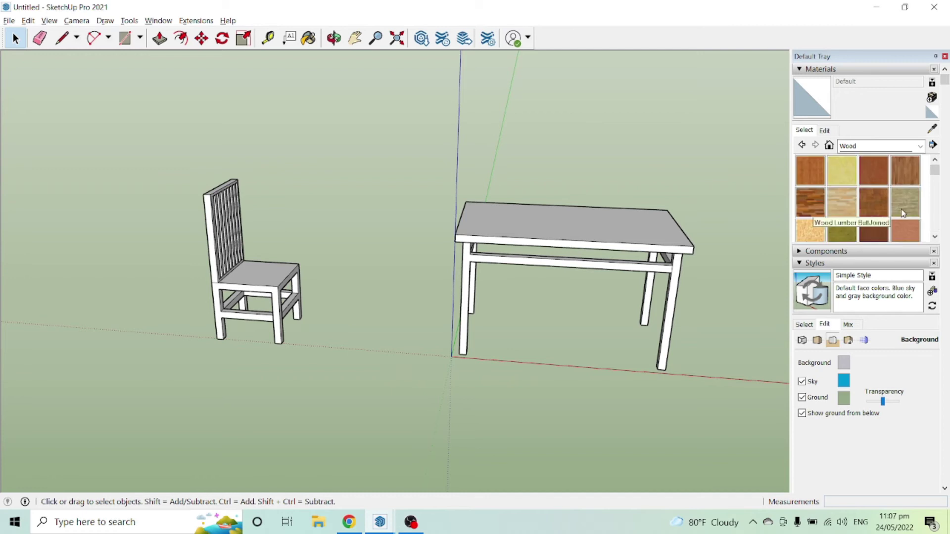
Copy a light wood wall slat from the open house model and paste it upright beside the chair in the Untitled model.
mouse_move(384, 523)
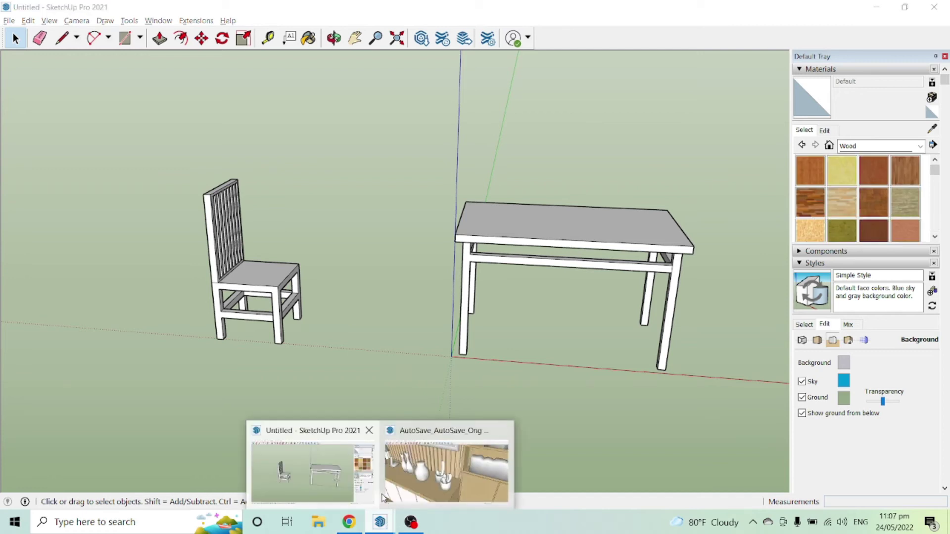
left_click(403, 456)
scroll(624, 192, "up", 10)
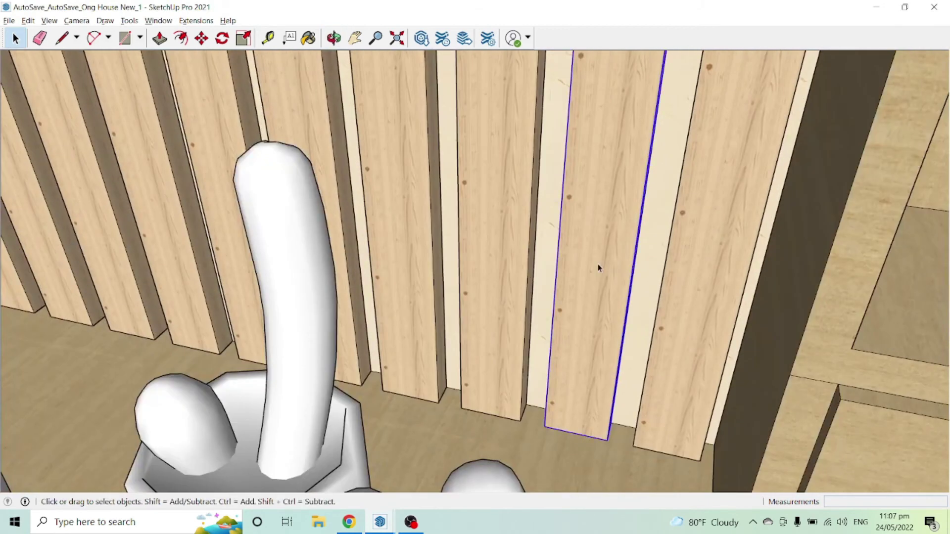
middle_click_drag(598, 268, 549, 239)
scroll(549, 252, "up", 4)
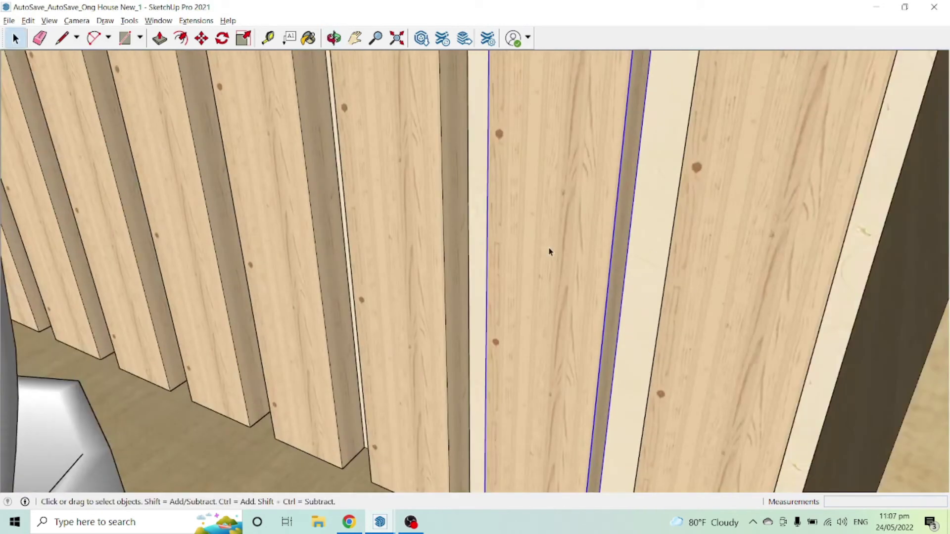
scroll(549, 252, "down", 5)
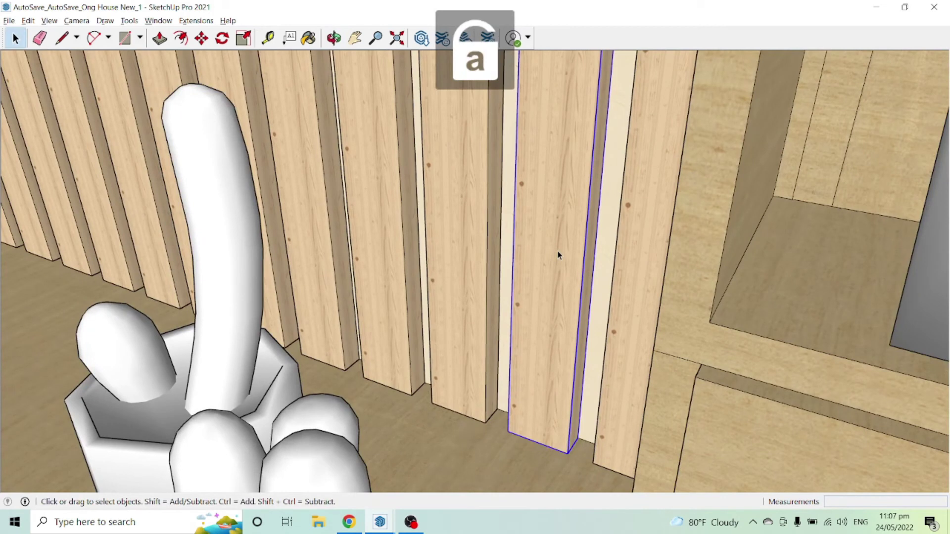
key("alt+Tab")
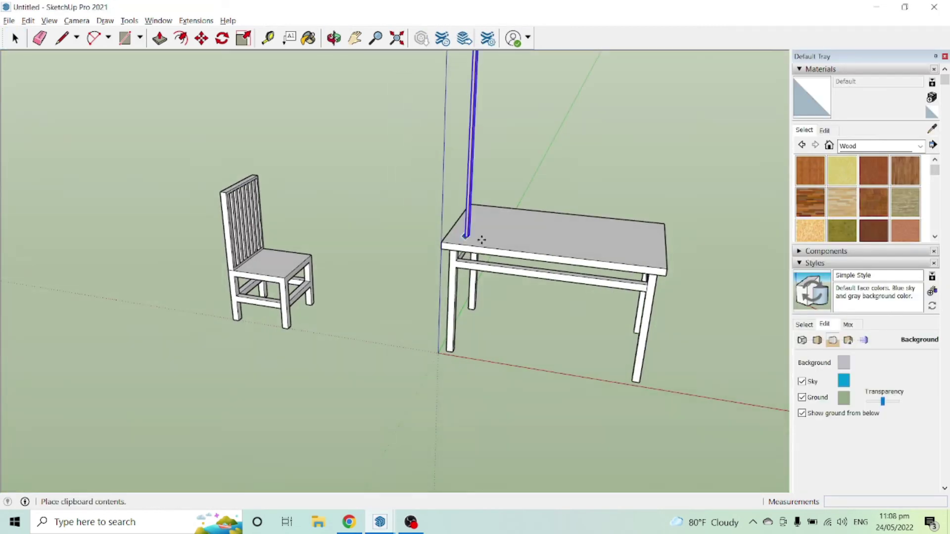
scroll(481, 240, "down", 2)
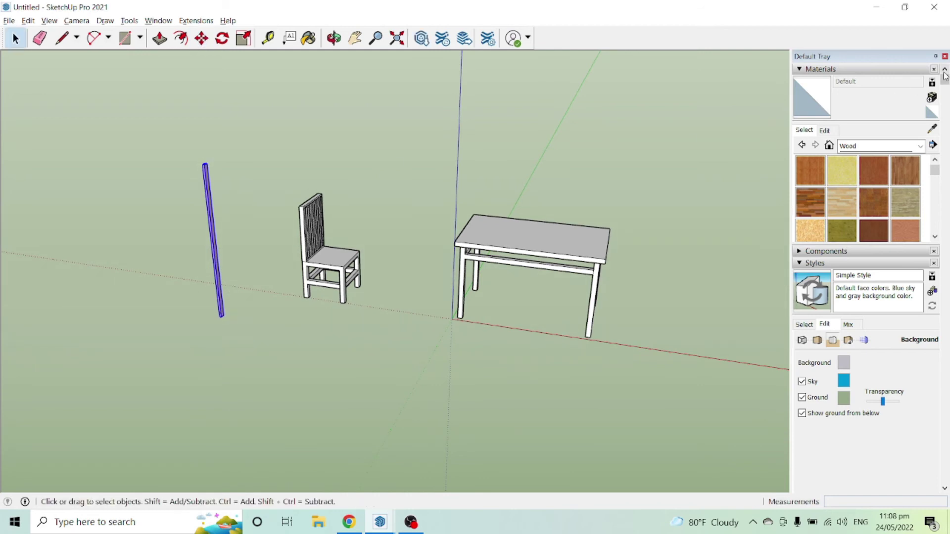
left_click(944, 56)
scroll(292, 267, "up", 5)
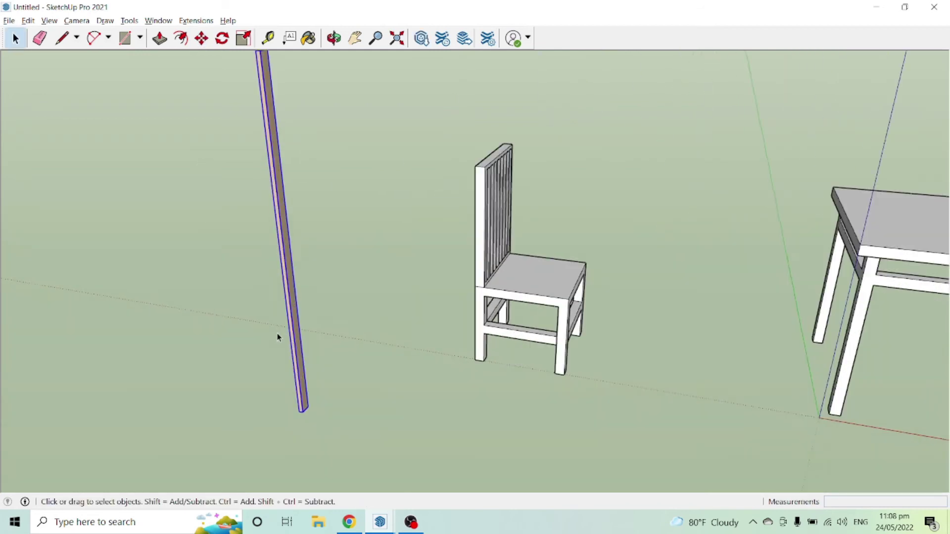
left_click(332, 368)
scroll(302, 380, "down", 2)
Sample the light wood material from the pasted slat.
key("b")
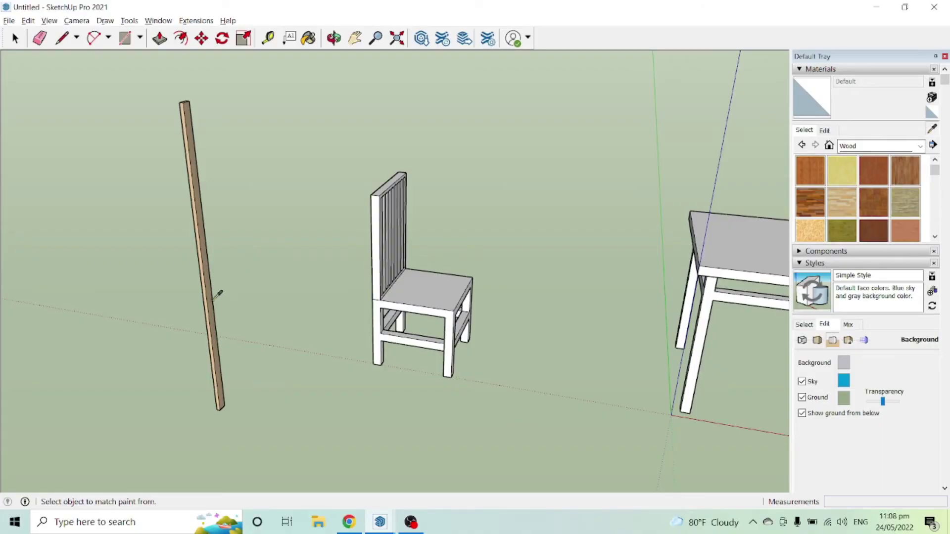
scroll(216, 295, "up", 5)
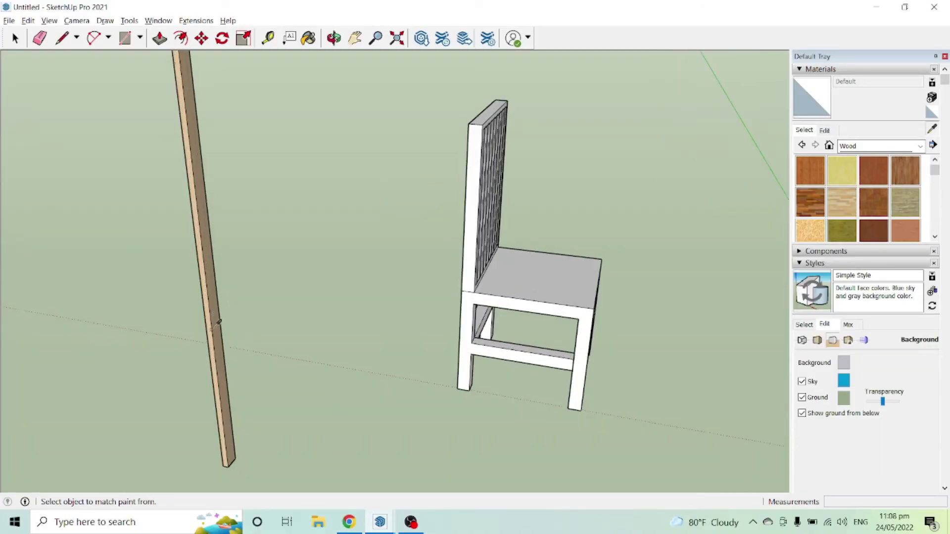
left_click(216, 346)
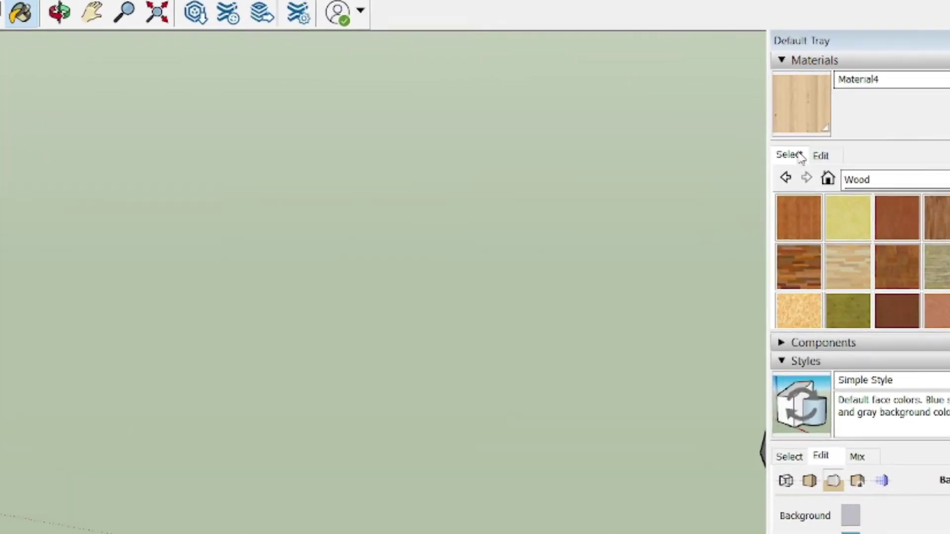
Paint the tabletop's top surface and edge faces with the sampled light wood, Material4.
scroll(148, 346, "down", 5)
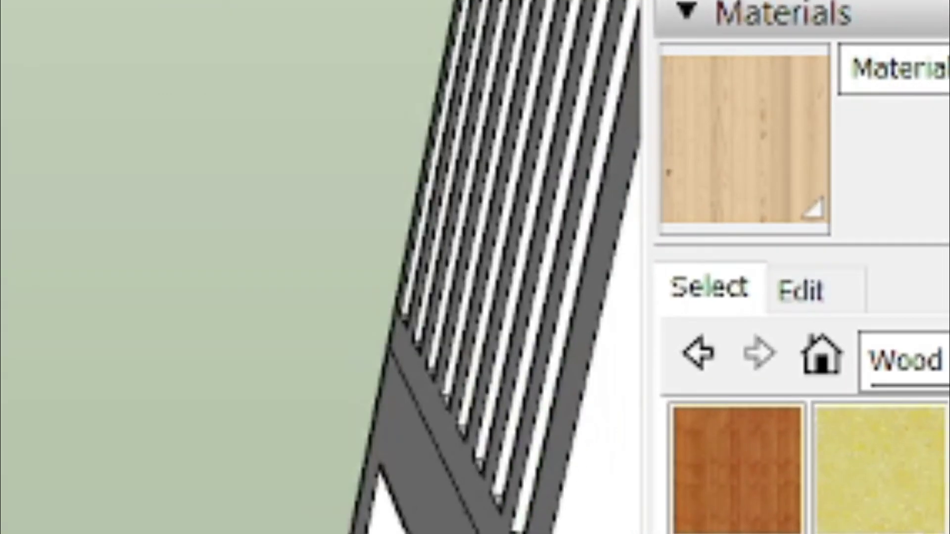
scroll(157, 276, "down", 6)
scroll(312, 237, "down", 2)
scroll(569, 233, "up", 4)
left_click(657, 226)
scroll(300, 215, "down", 3)
middle_click_drag(298, 216, 437, 320)
scroll(455, 354, "up", 4)
scroll(478, 384, "up", 2)
middle_click_drag(478, 384, 509, 224)
left_click(508, 225)
left_click(442, 237)
middle_click_drag(430, 265, 487, 187)
left_click(488, 187)
mouse_move(600, 140)
middle_mouse_down()
mouse_move(295, 282)
mouse_move(591, 315)
mouse_move(630, 331)
mouse_move(449, 224)
mouse_move(602, 329)
mouse_move(506, 230)
mouse_move(364, 252)
mouse_move(378, 347)
middle_mouse_up()
scroll(383, 184, "down", 4)
key("space")
scroll(481, 387, "up", 2)
scroll(385, 410, "down", 2)
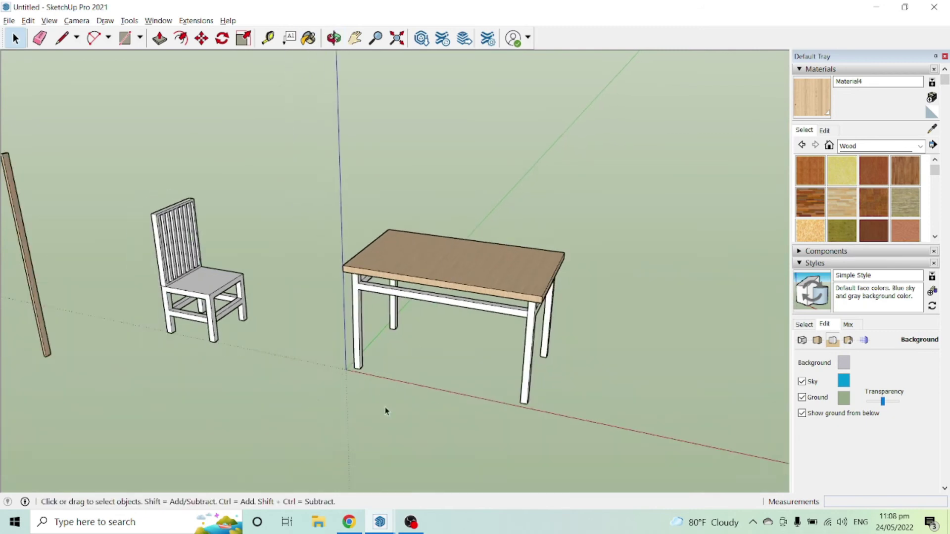
Select the whole table and paint its legs and rails with the light wood Material4.
middle_click_drag(384, 411, 509, 307)
scroll(510, 307, "up", 5)
middle_click_drag(573, 322, 393, 249)
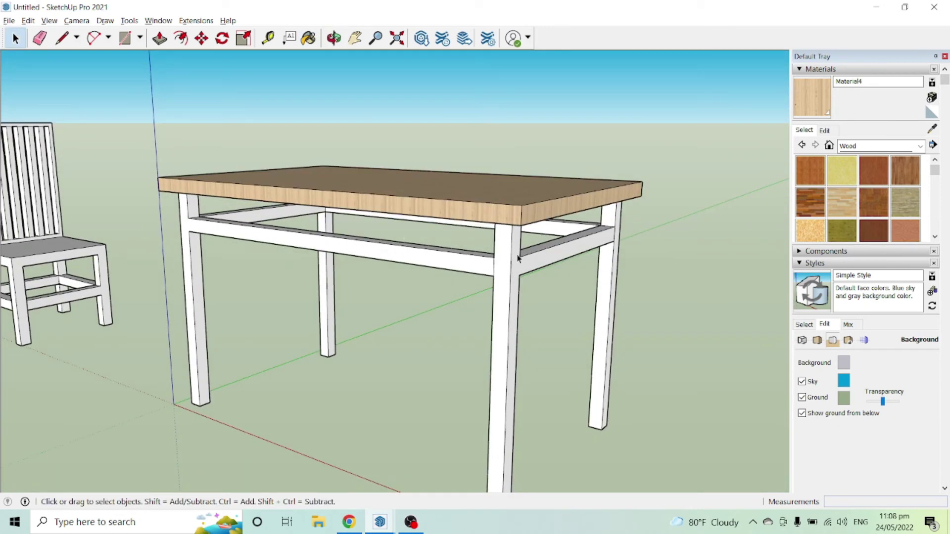
scroll(518, 258, "up", 2)
middle_click_drag(568, 243, 561, 212)
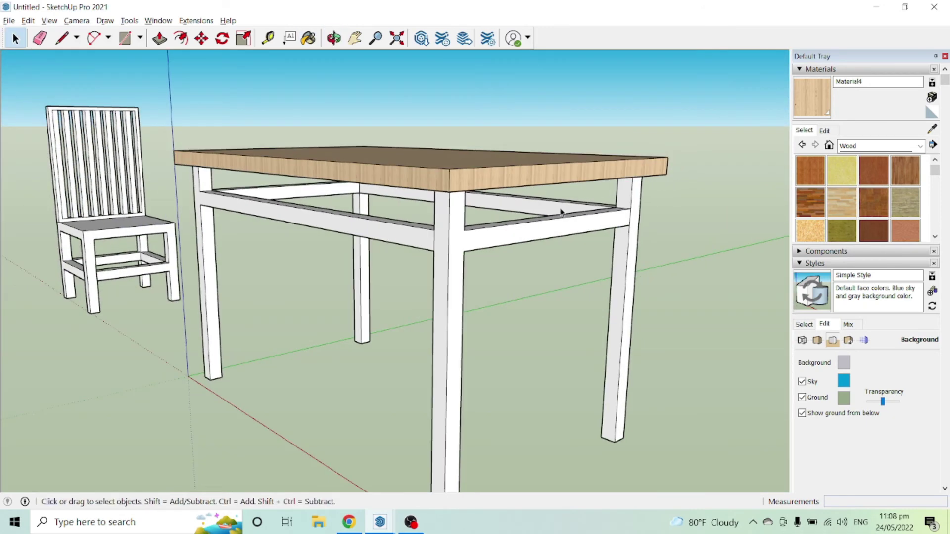
middle_click_drag(482, 178, 451, 241)
left_click_drag(335, 133, 629, 358)
scroll(526, 160, "up", 3)
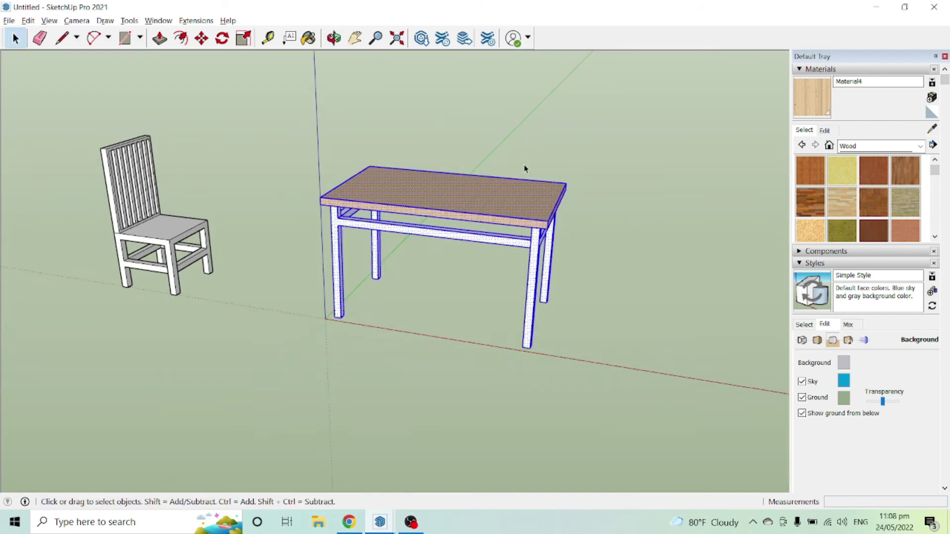
key("b")
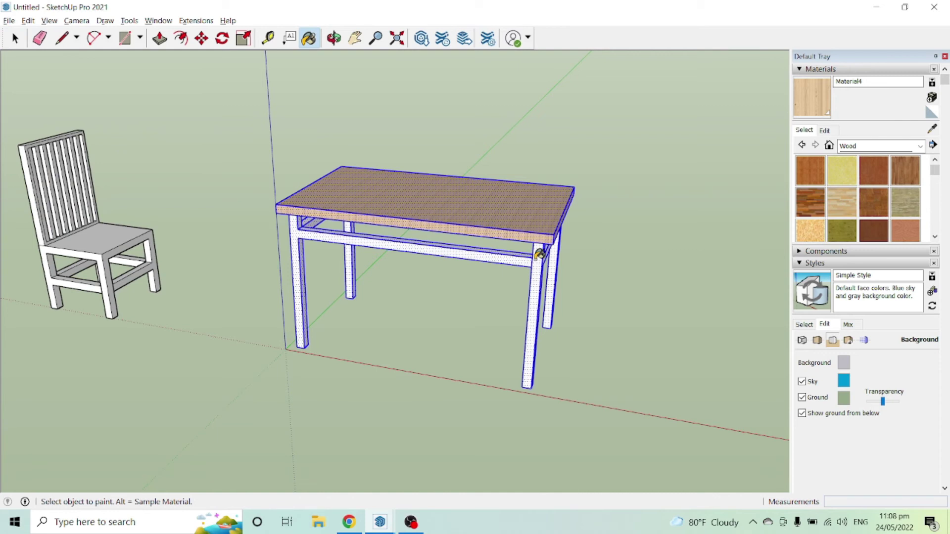
left_click(539, 254)
mouse_move(520, 269)
middle_mouse_down()
mouse_move(479, 341)
mouse_move(286, 276)
mouse_move(511, 359)
mouse_move(293, 290)
middle_mouse_up()
Switch to the open house model and copy the wooden countertop face beneath the vases and potted plants.
key("alt+Tab")
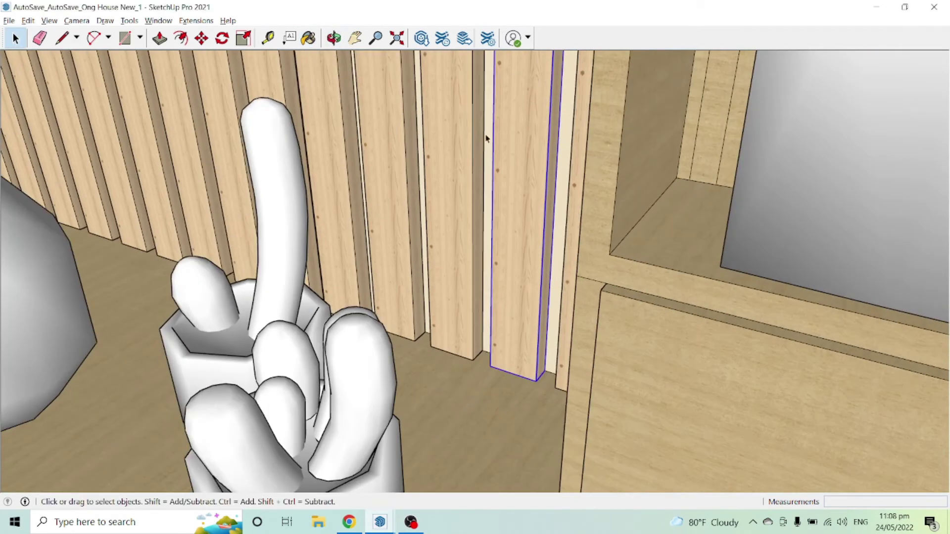
scroll(466, 391, "up", 2)
left_click(466, 392)
scroll(557, 293, "down", 5)
left_click(642, 325)
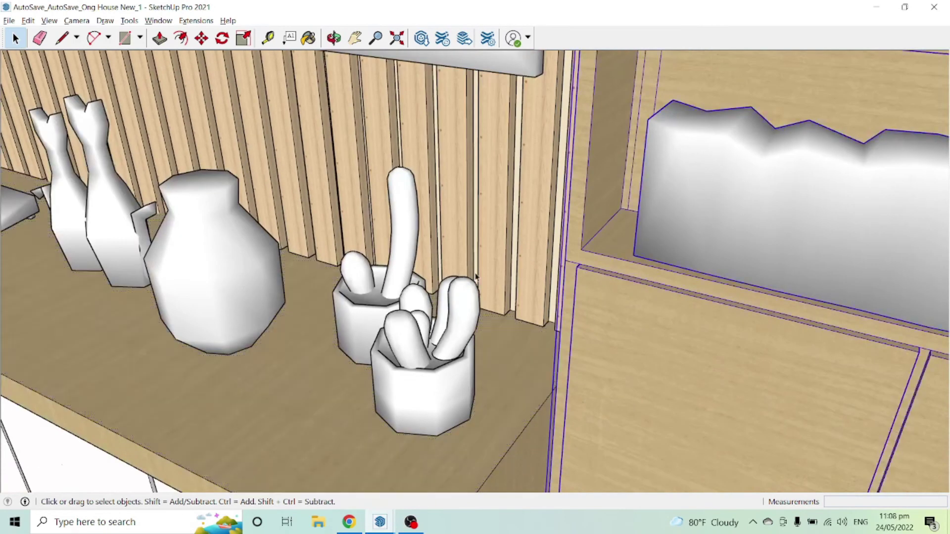
middle_click_drag(475, 277, 347, 307)
left_click(302, 424)
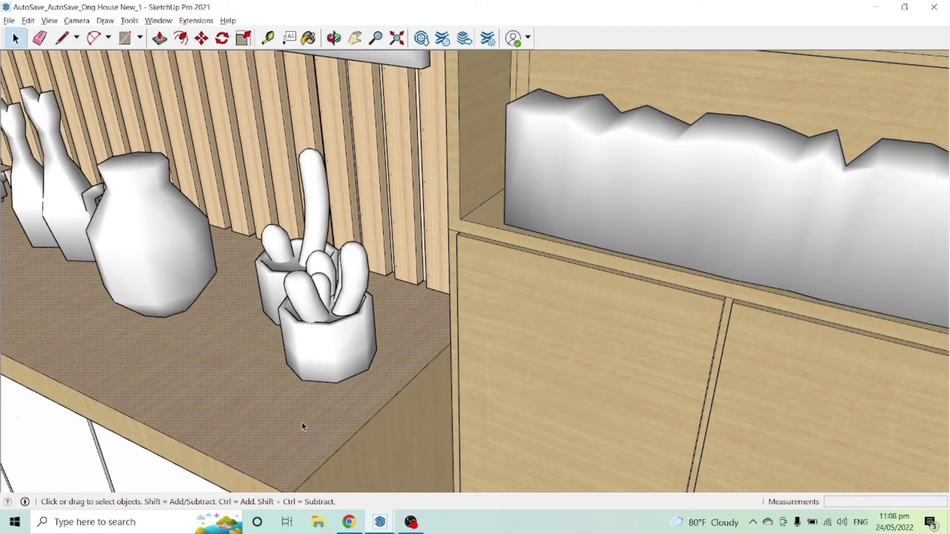
key("ctrl+c")
Paste the countertop face on the ground beyond the slat in the Untitled model and sample its wood material.
key("alt+Tab")
scroll(420, 316, "down", 4)
key("ctrl+v")
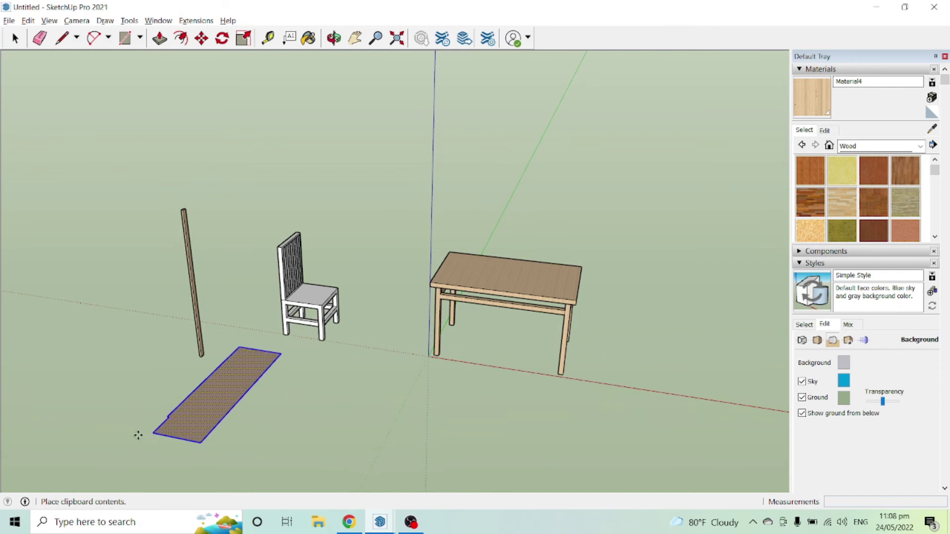
left_click(12, 422)
left_click(930, 132)
left_click(98, 384)
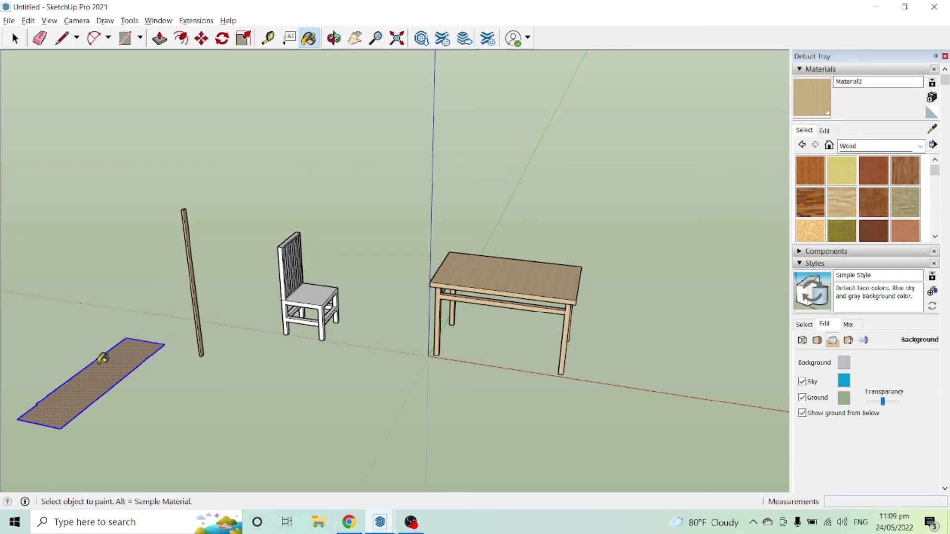
Select the whole chair and paint it with the sampled wood, Material2.
key("space")
scroll(258, 200, "up", 5)
left_click_drag(293, 241, 412, 403)
key("b")
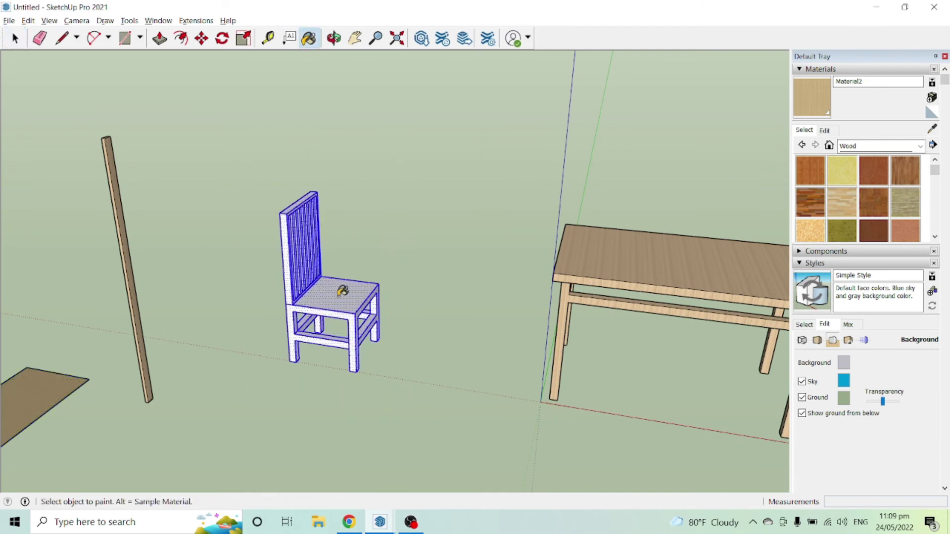
left_click(342, 290)
key("space")
scroll(383, 304, "up", 1)
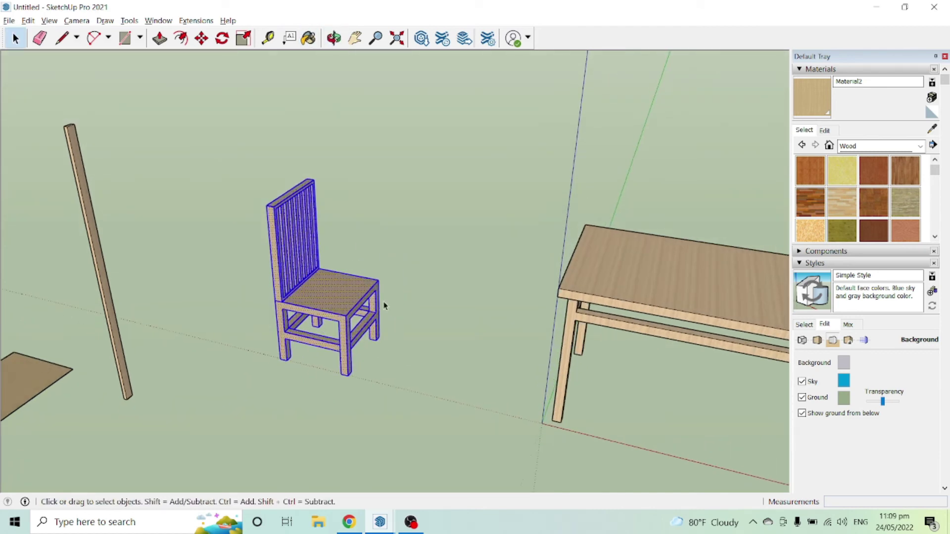
left_click(465, 354)
Delete the loose slat and the pasted countertop face beyond the chair.
scroll(464, 354, "down", 2)
mouse_move(465, 354)
middle_mouse_down()
mouse_move(267, 267)
mouse_move(218, 219)
mouse_move(354, 227)
mouse_move(544, 358)
mouse_move(211, 250)
mouse_move(314, 327)
mouse_move(124, 270)
middle_mouse_up()
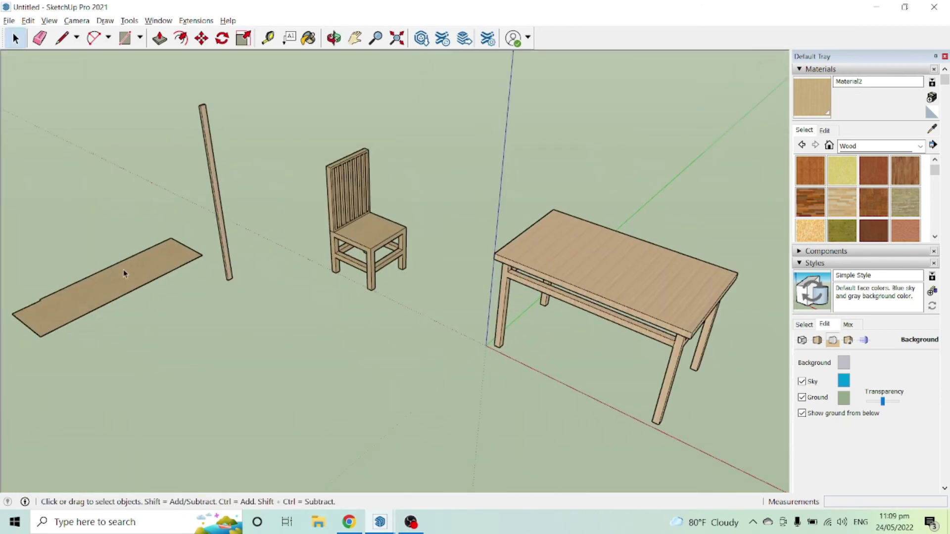
scroll(255, 293, "down", 3)
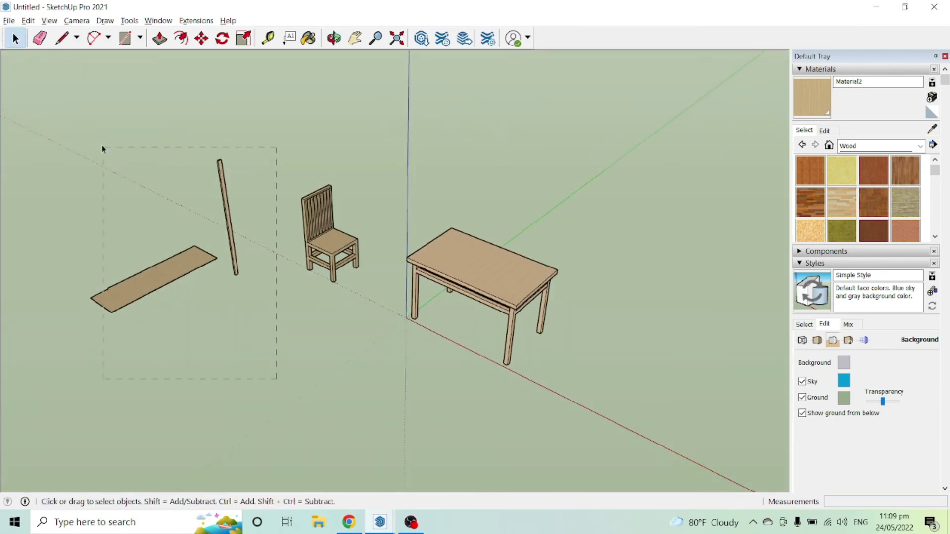
key("Delete")
Select all of the chair's geometry and make it a group.
middle_click_drag(207, 211, 438, 291)
scroll(405, 282, "up", 2)
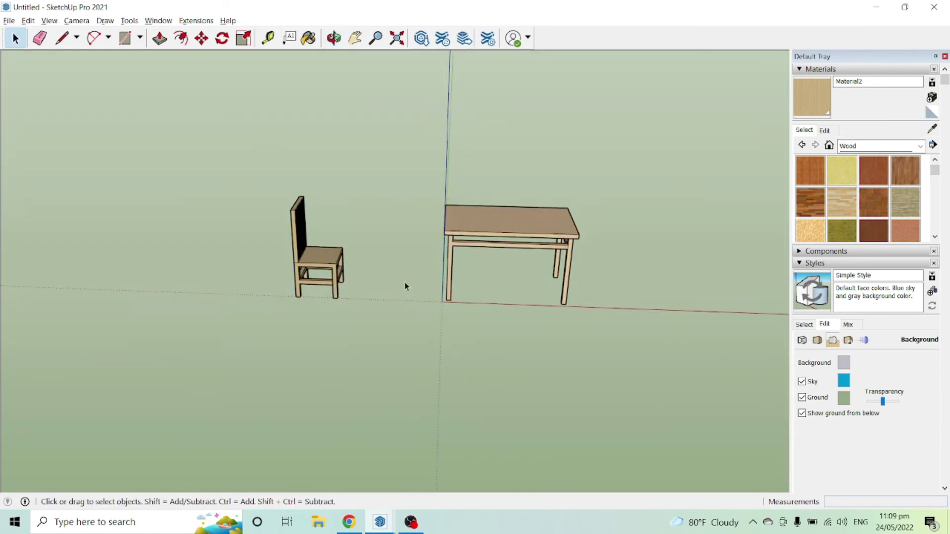
left_click_drag(374, 323, 408, 350)
scroll(338, 284, "up", 2)
right_click(300, 235)
left_click(347, 328)
middle_click_drag(270, 286, 303, 345)
Move the chair group to the table's short end near the origin, centre it there and tuck its seat edge in.
key("m")
scroll(276, 336, "up", 3)
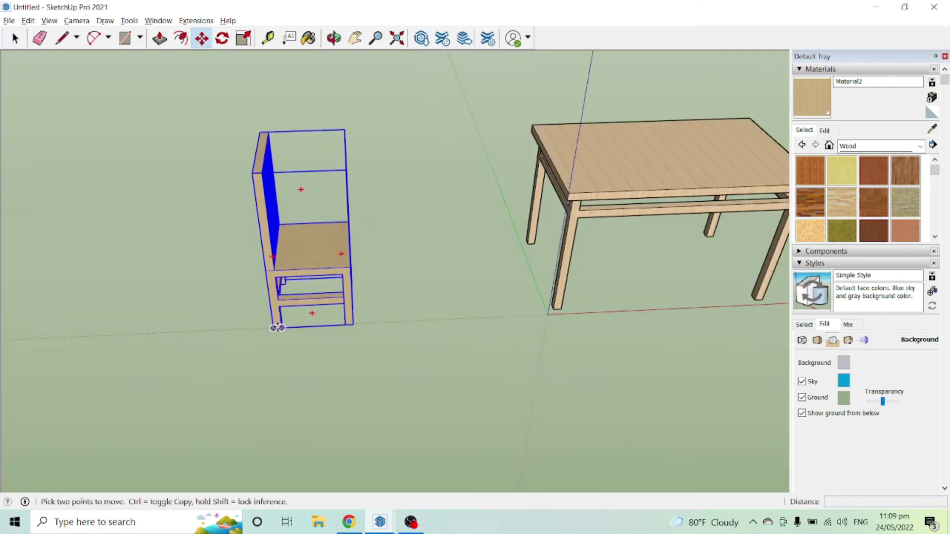
left_click(275, 330)
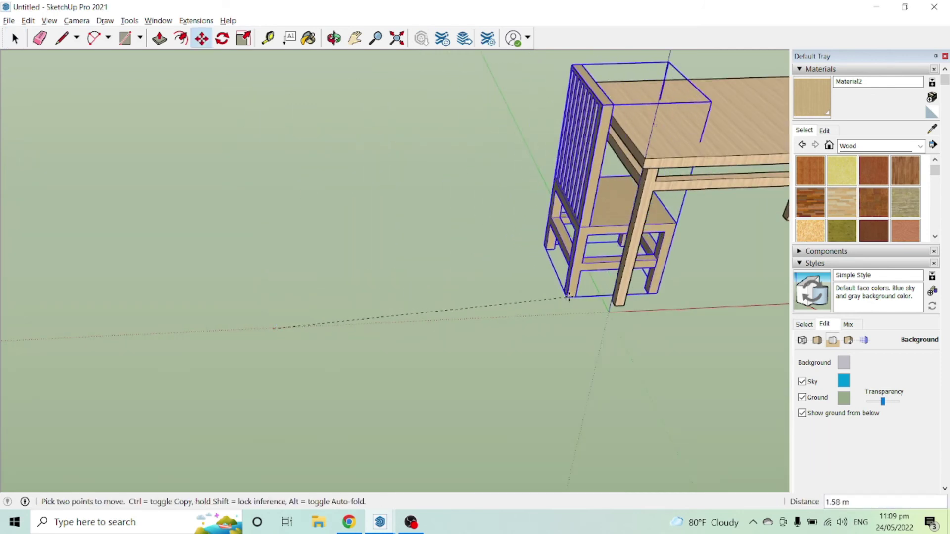
left_click(612, 299)
middle_click_drag(612, 299, 539, 215)
left_click(462, 248)
middle_click_drag(489, 237, 424, 337)
left_click(399, 307)
left_click(424, 337)
left_click(392, 339)
middle_click_drag(248, 318, 350, 329)
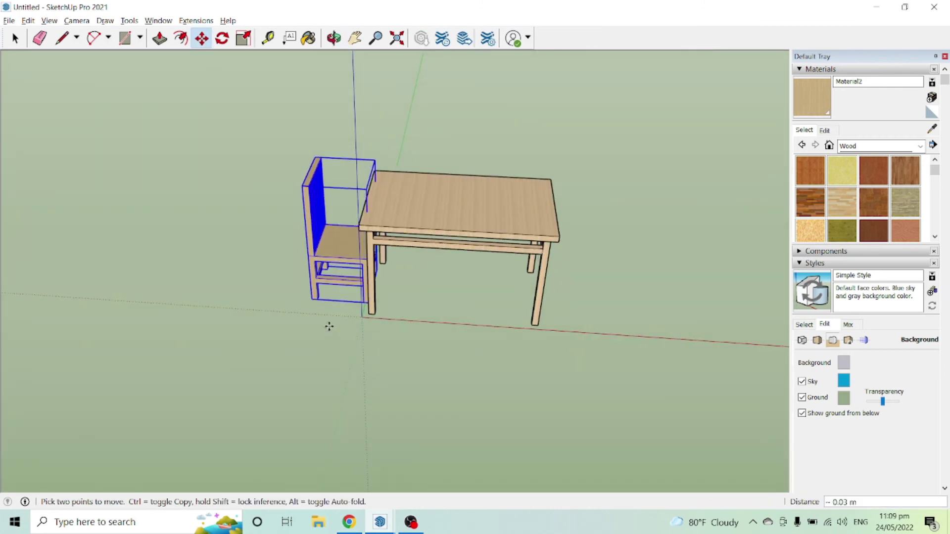
Copy the chair about 2.10 m along the red axis to beyond the table's opposite short end.
key("ctrl")
left_click(328, 324)
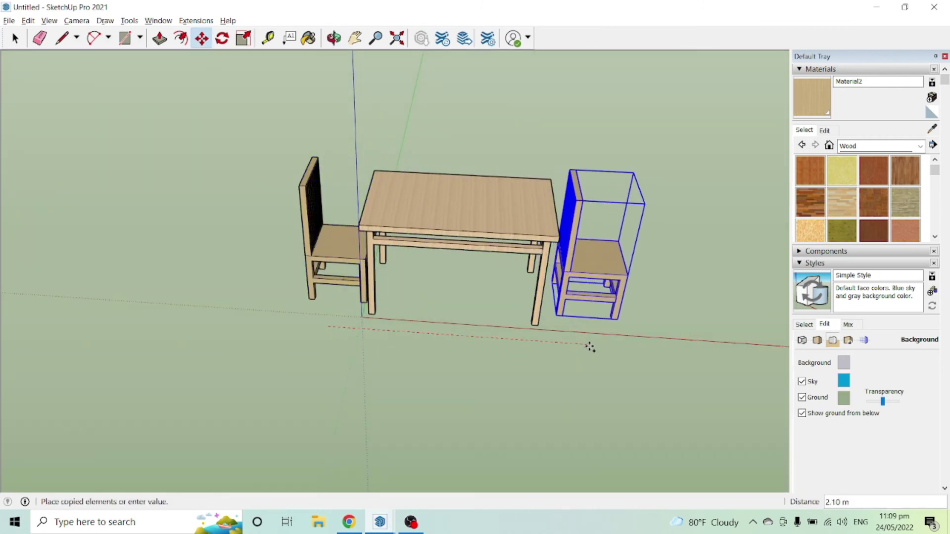
left_click(589, 346)
Mirror the copied chair along the red axis with a scale factor of -1 so it faces the table.
scroll(534, 253, "up", 5)
middle_click_drag(511, 274, 460, 271)
key("s")
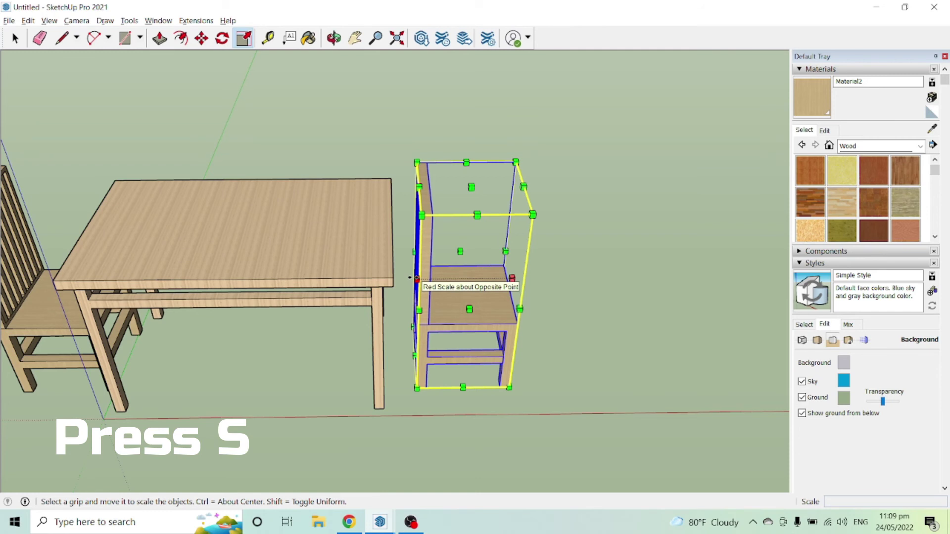
left_click_drag(417, 278, 614, 263)
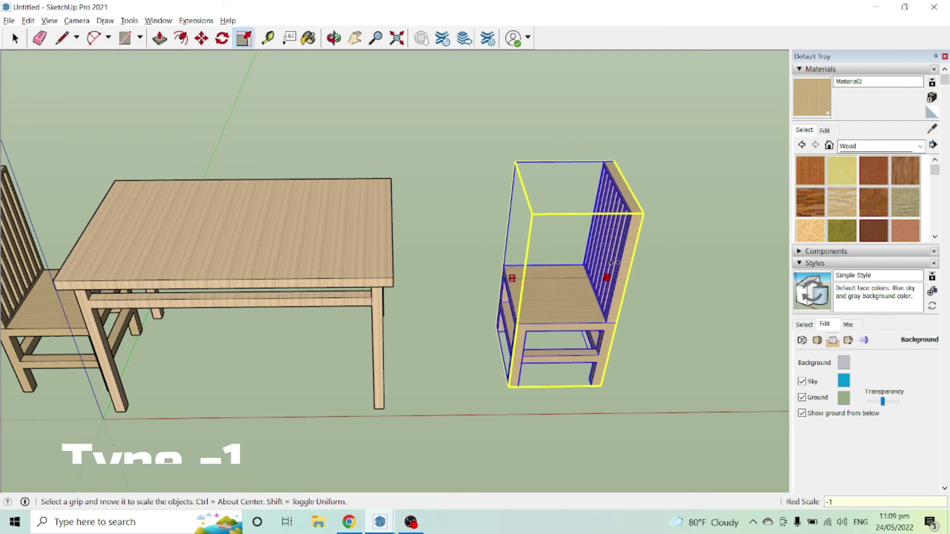
key("Return")
middle_click_drag(616, 267, 542, 349)
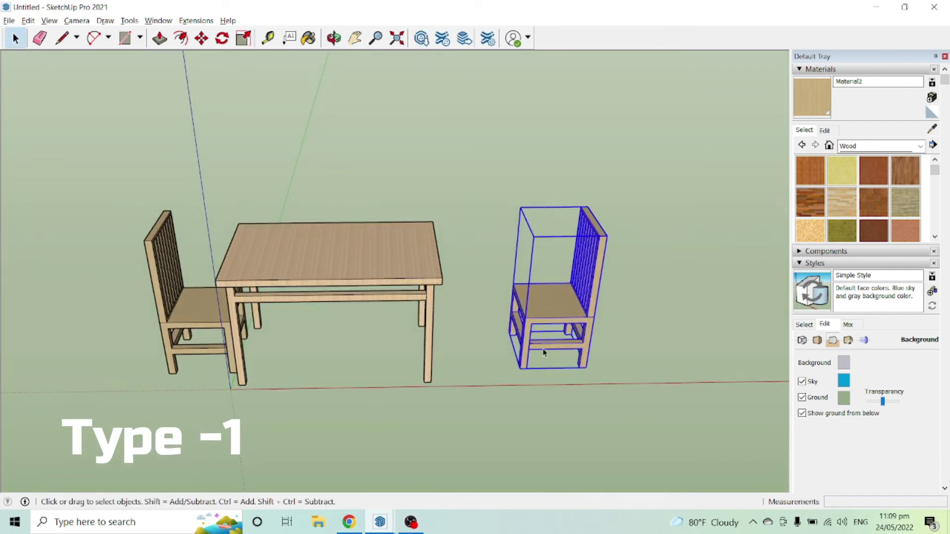
Move the mirrored chair along the red axis until its seat meets the table's far short end.
key("m")
left_click(564, 396)
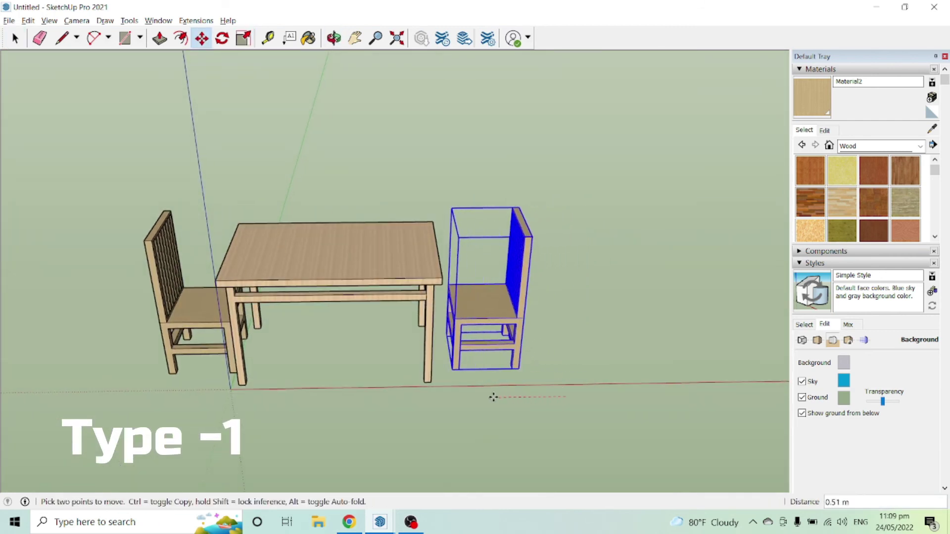
left_click(471, 396)
key("space")
middle_click_drag(470, 354, 429, 390)
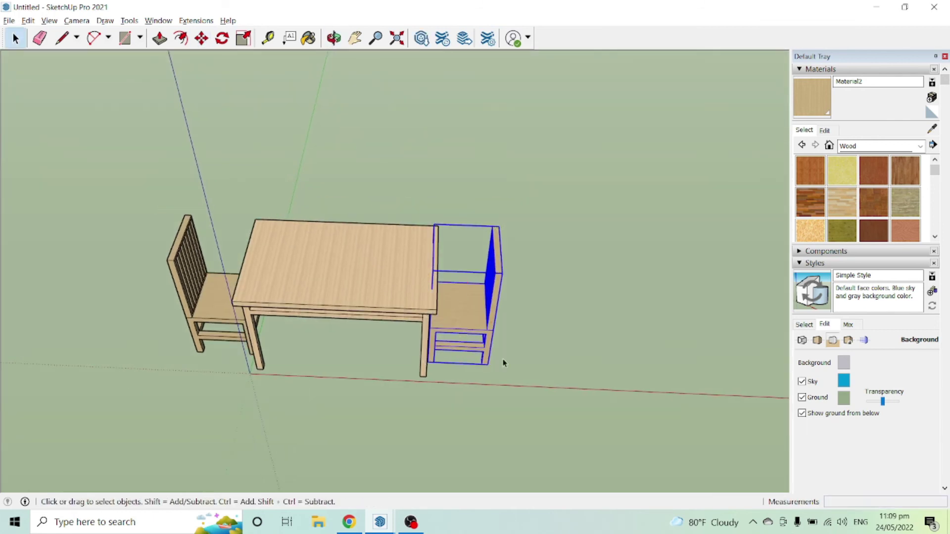
Copy the mirrored chair about 1.25 m along the green axis, beyond the table's back corner.
middle_click_drag(536, 377, 500, 415)
key("m")
left_click(562, 396)
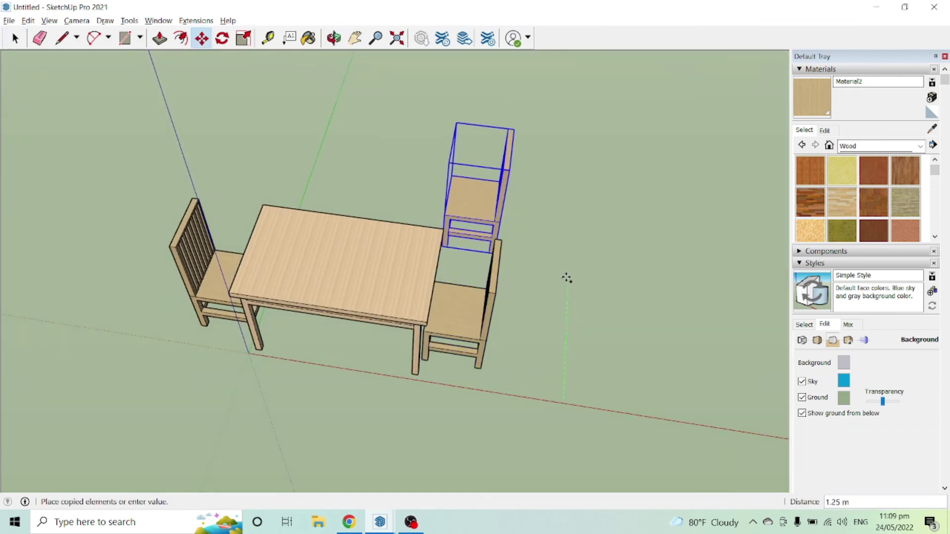
left_click(558, 271)
Rotate the new chair copy 90 degrees about its vertical axis so it faces the table's long side.
left_click(222, 38)
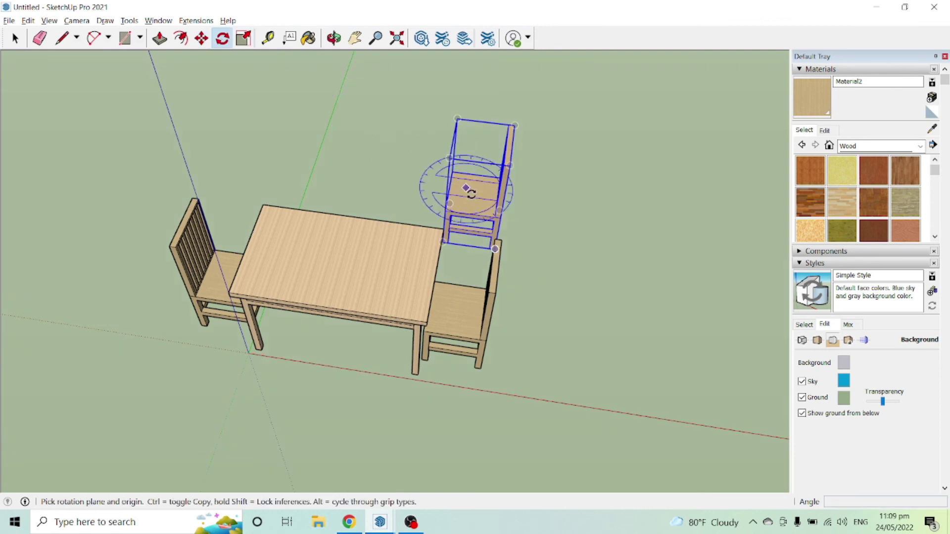
scroll(469, 181, "up", 2)
left_click(469, 180)
left_click(468, 195)
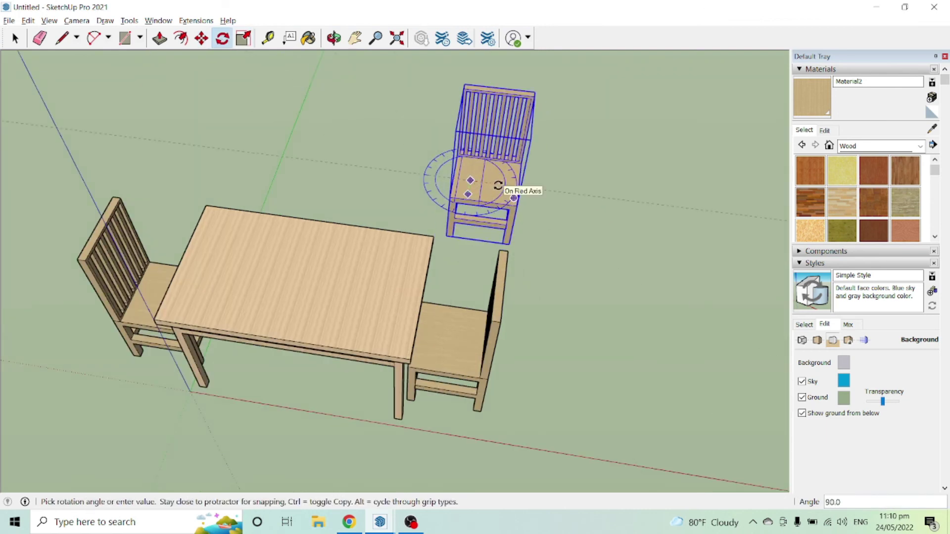
left_click(498, 186)
Move the rotated chair to the table's back long side and place a copy beside it.
middle_click_drag(442, 234, 444, 226)
key("m")
left_click(446, 237)
middle_click_drag(346, 277, 396, 197)
middle_click_drag(203, 376, 361, 416)
key("ctrl")
left_click(353, 420)
Adjust the chairs on the back long side and copy the pair across to the table's front long side.
key("space")
left_click(440, 356, "shift")
key("m")
middle_click_drag(287, 391, 426, 384)
left_click(420, 393)
key("ctrl")
middle_click_drag(189, 346, 347, 341)
left_click(346, 324)
Mirror the copied pair of chairs along the green axis with a scale factor of -1 so they face the table.
scroll(361, 321, "up", 3)
key("s")
left_click(280, 308)
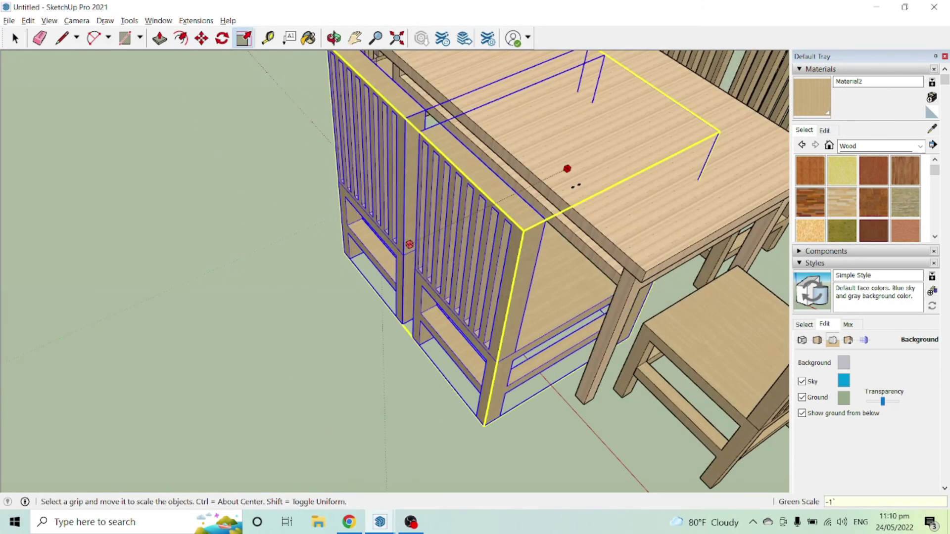
left_click(569, 172)
scroll(569, 198, "down", 5)
middle_click_drag(524, 297, 648, 325)
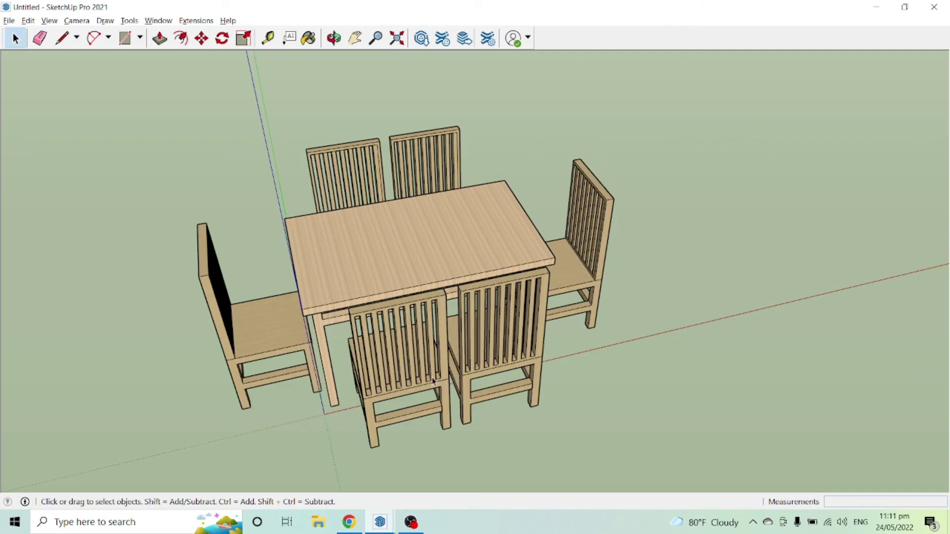
middle_click_drag(132, 336, 408, 299)
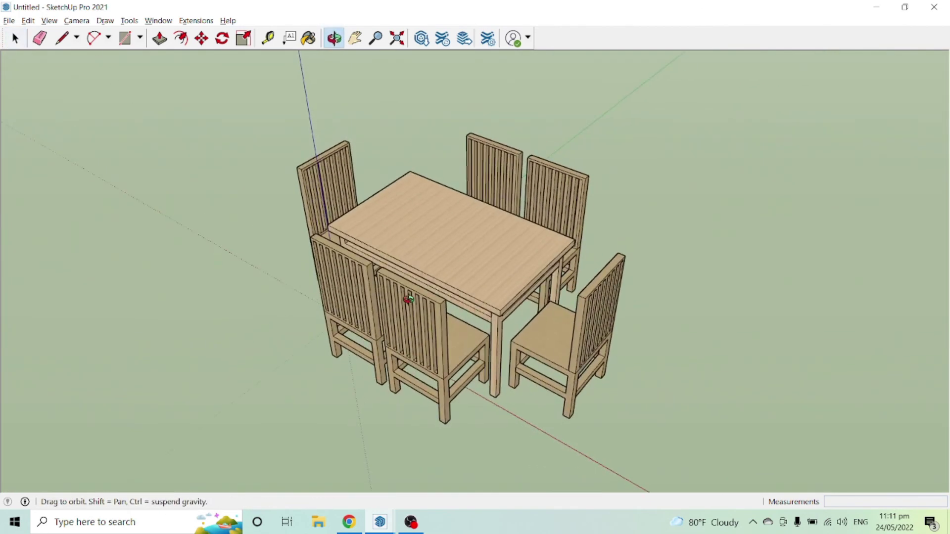